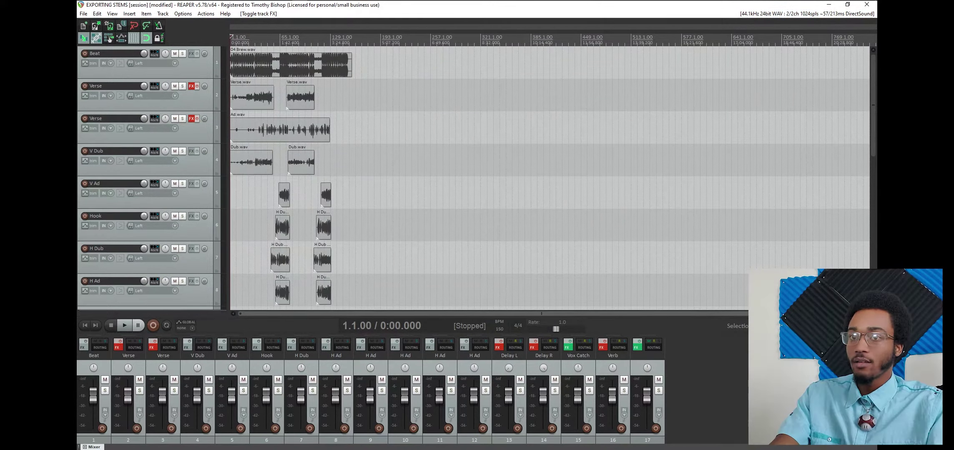
Examine the session's tracks and their audio items along the song's full length
key("equal")
key("equal")
key("equal")
key("equal")
key("equal")
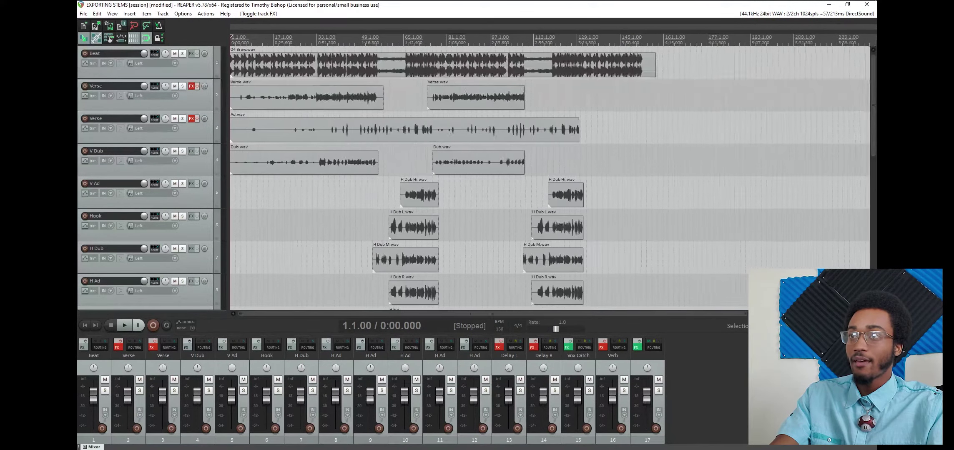
scroll(161, 208, "down", 3)
scroll(161, 208, "up", 3)
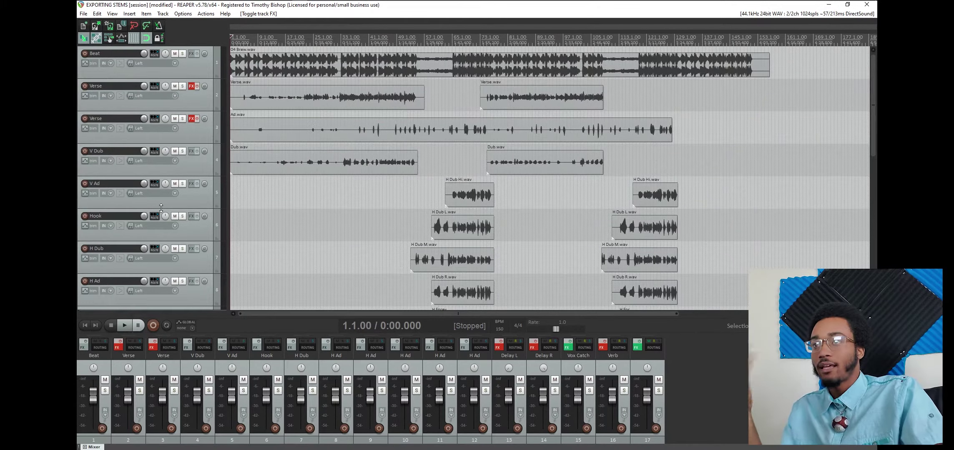
scroll(147, 162, "down", 5)
scroll(147, 162, "up", 5)
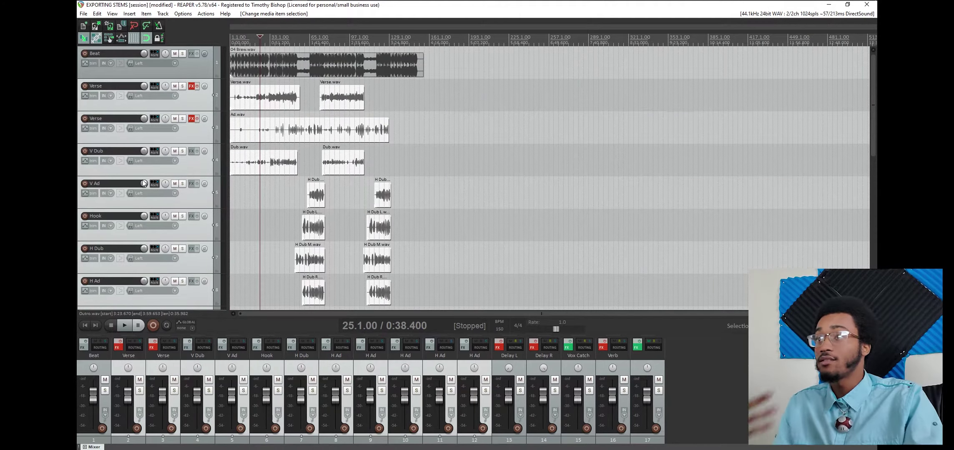
Compare where the beat and the vocal items begin and end, from the project start to bar 156
key("=")
key("=")
key("=")
left_click(86, 326)
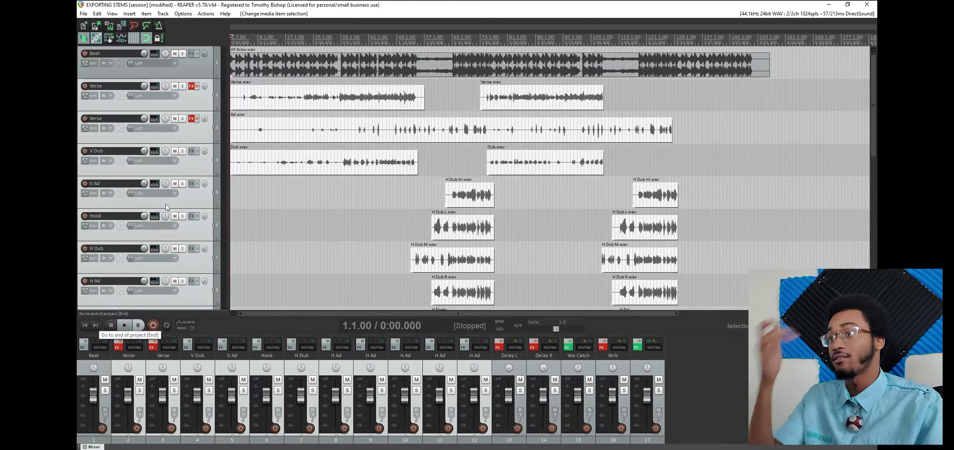
left_click(282, 130)
left_click(766, 135)
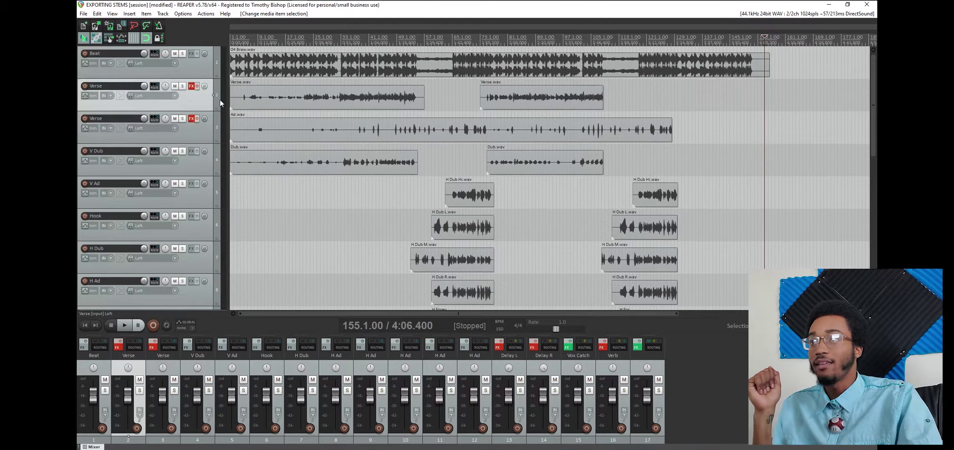
left_click(267, 64)
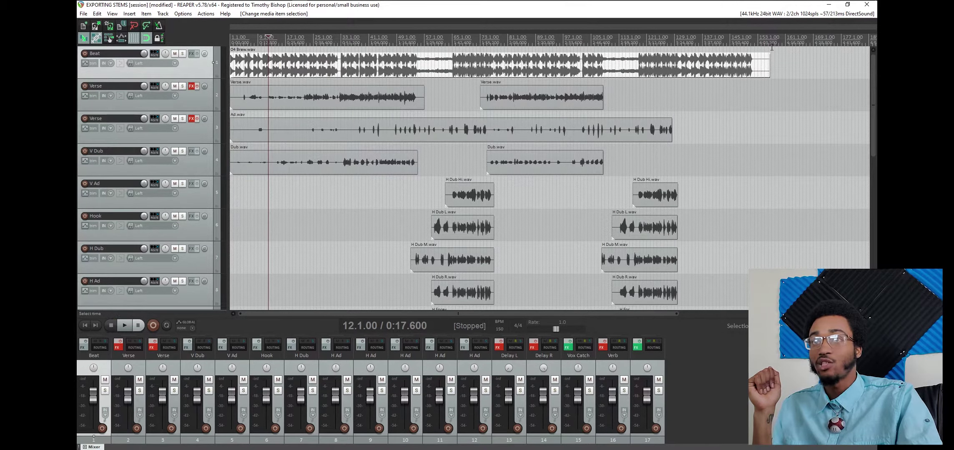
left_click(268, 39)
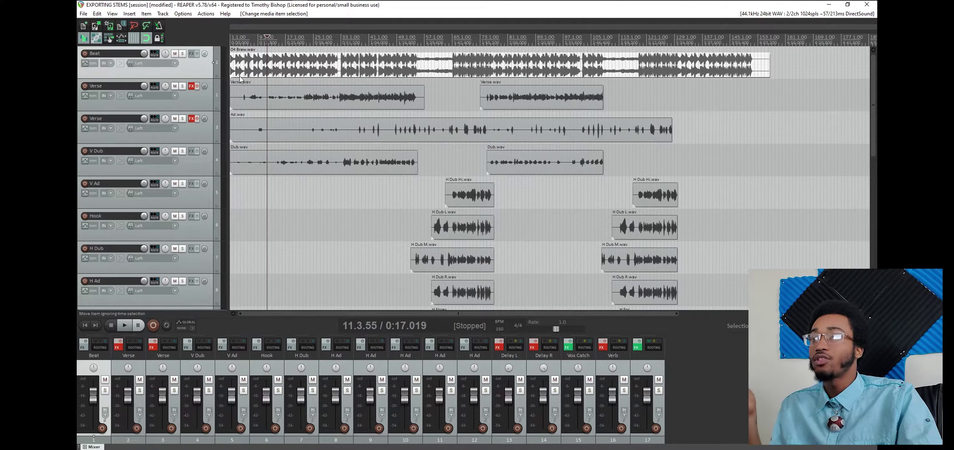
left_click(84, 326)
left_click(769, 103)
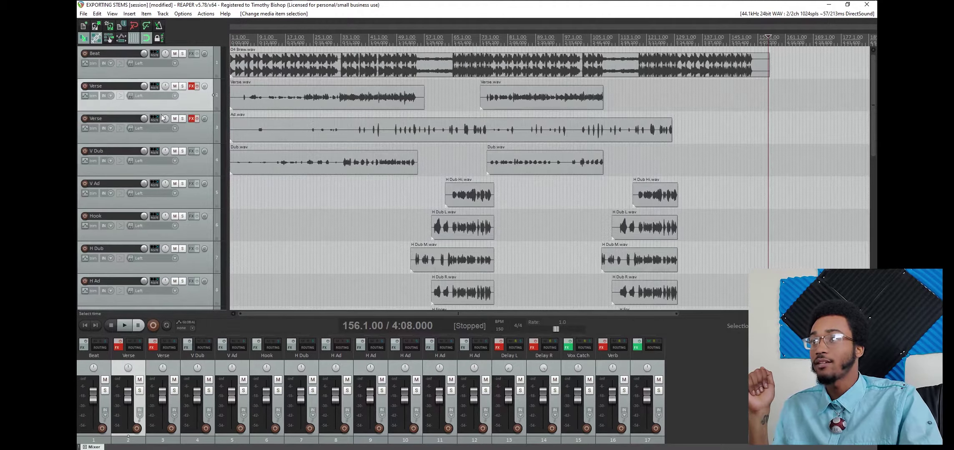
left_click(86, 325)
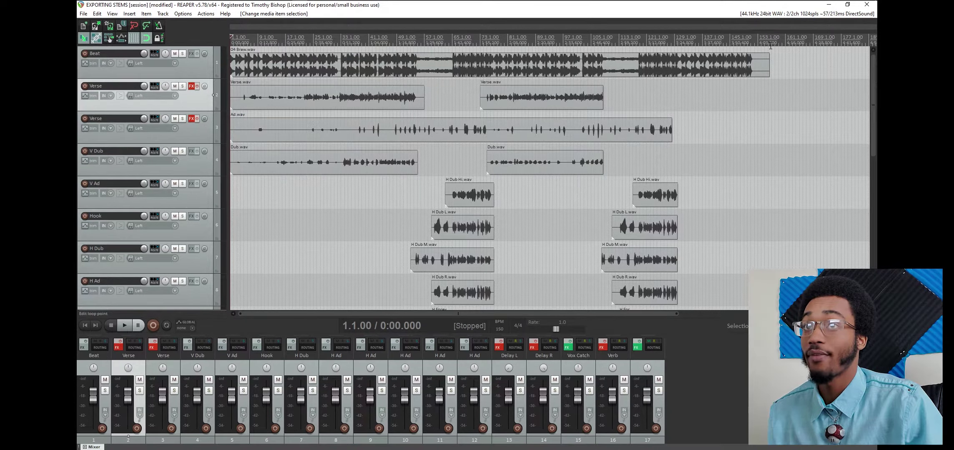
Make a time selection from the project start to about bar 156, near the end of the beat
left_click_drag(770, 46, 275, 96)
left_click_drag(334, 96, 231, 52)
left_click_drag(768, 45, 767, 45)
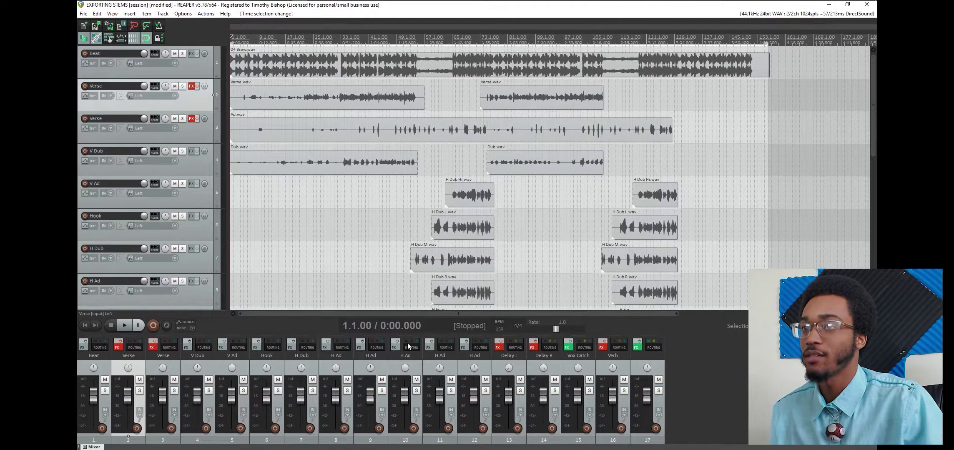
Bypass the effects on track 17 and the Vox Catch track, and check the remaining tracks' effects
left_click(637, 347, "ctrl")
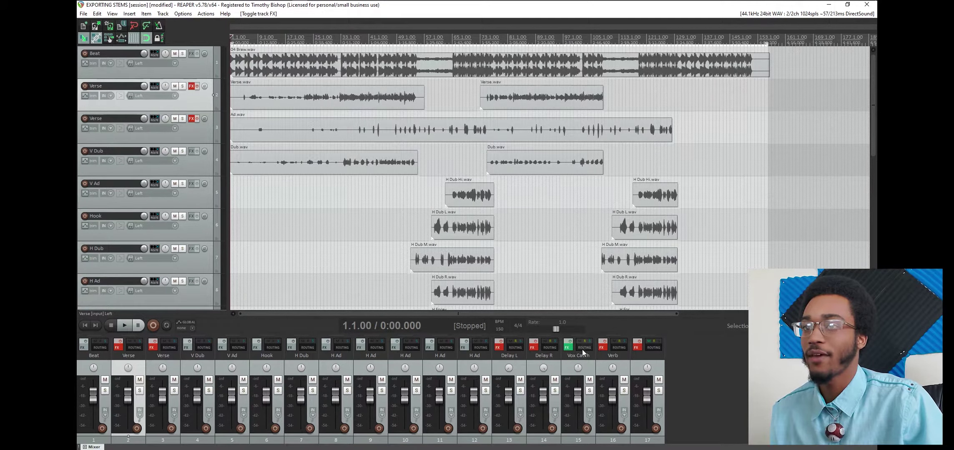
left_click(567, 347)
left_click(567, 347, "ctrl")
key("Escape")
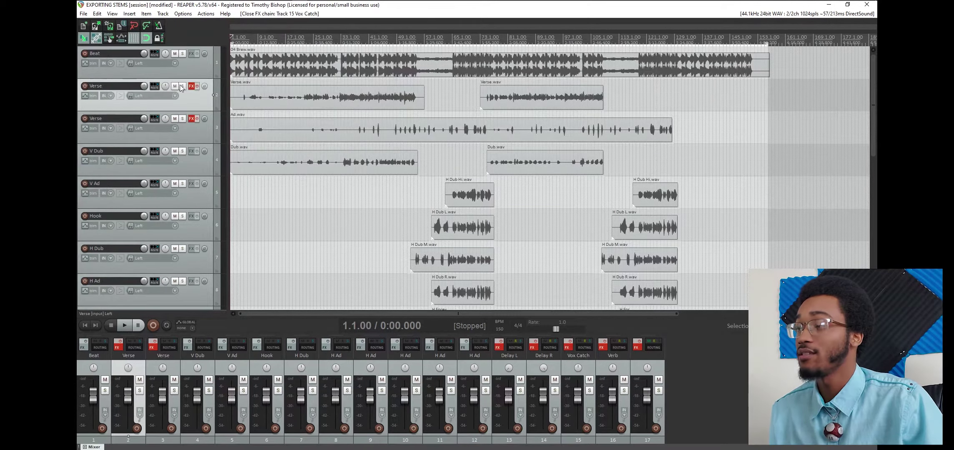
scroll(191, 269, "down", 3)
scroll(192, 250, "up", 3)
scroll(192, 248, "down", 3)
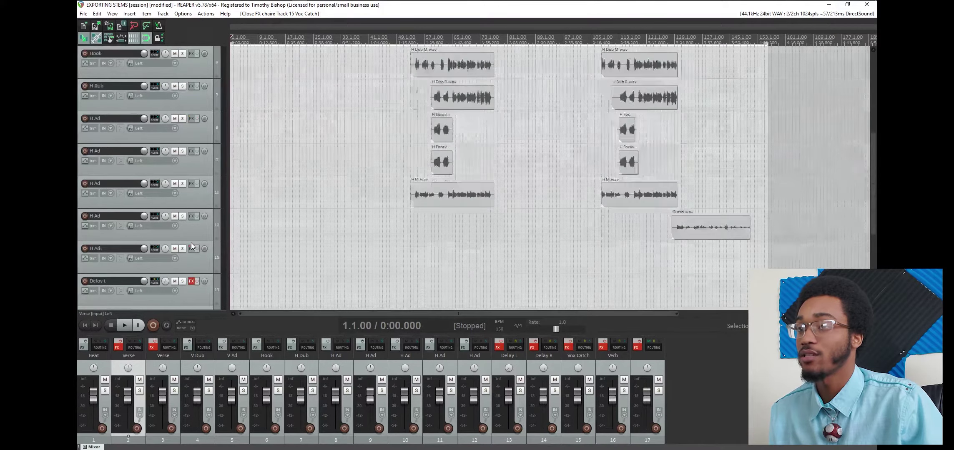
scroll(191, 246, "up", 3)
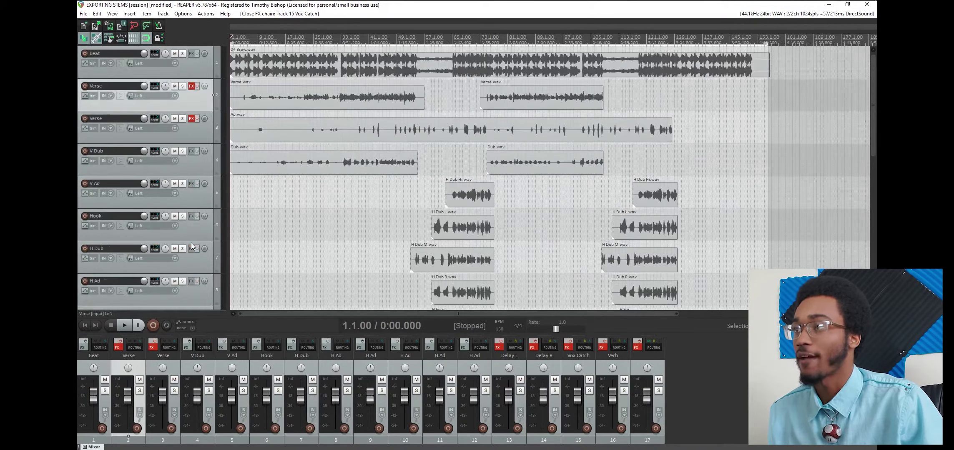
Solo the first Verse track, select its first item and return the edit cursor to the project start
left_click(182, 86)
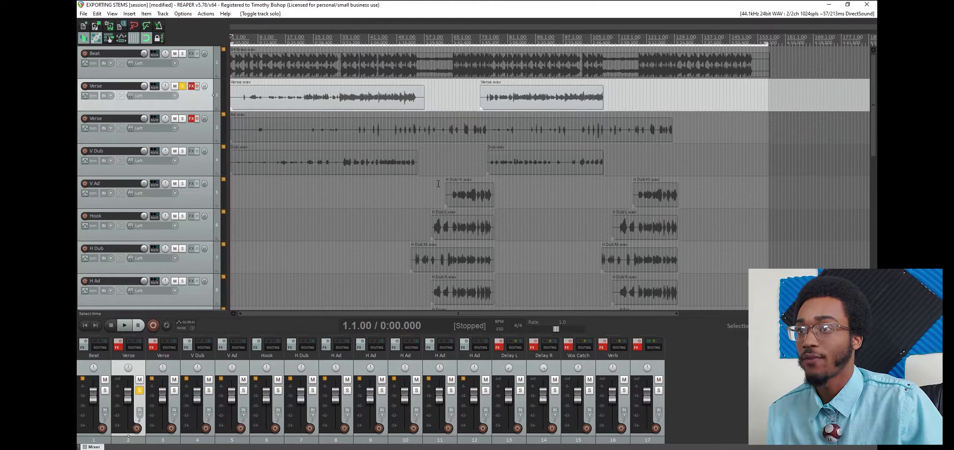
left_click(480, 199)
left_click(475, 227)
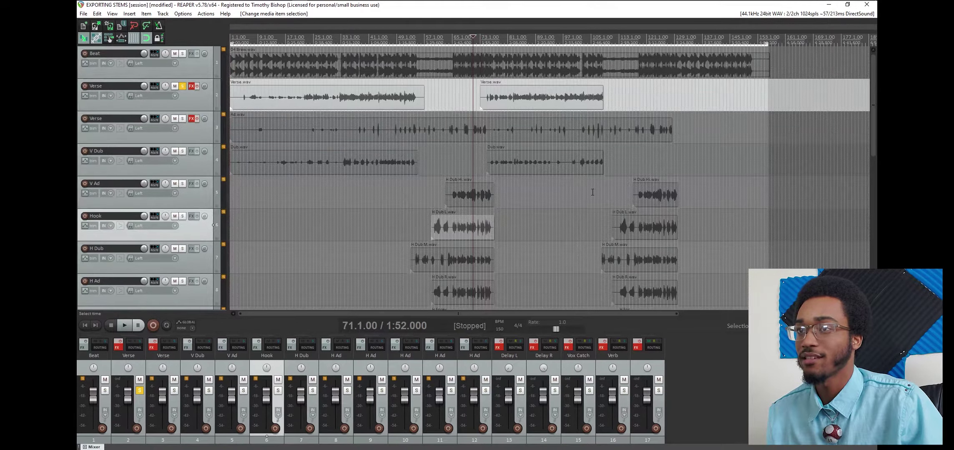
left_click(355, 104)
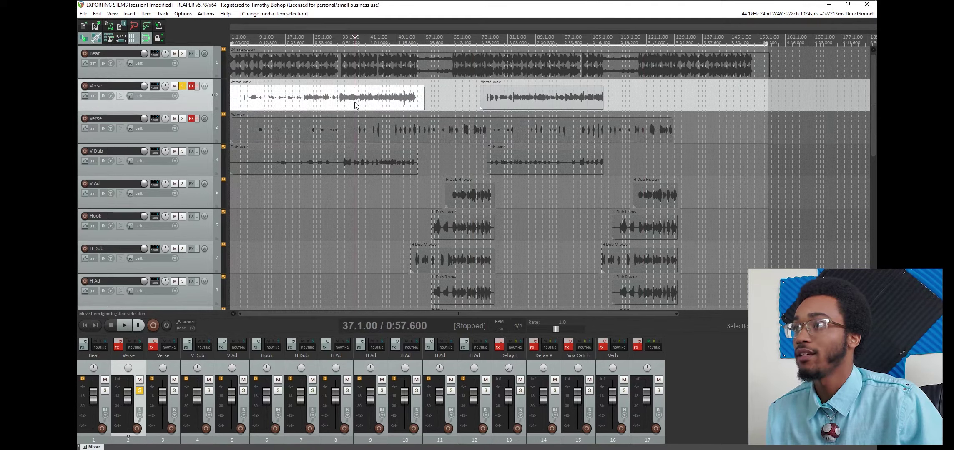
key("Home")
Open the project's render settings, set the resample mode to Extreme HQ (768pt HQ Sinc) and turn off the tail
left_click(84, 14)
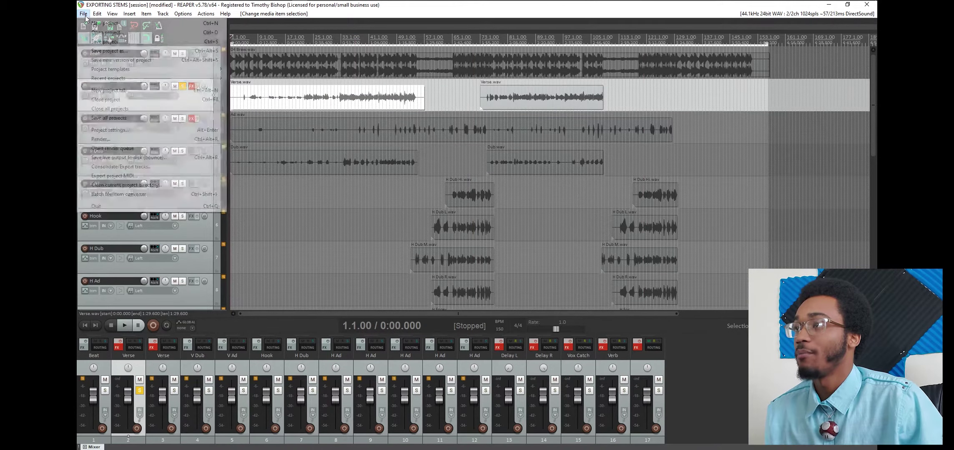
left_click(166, 141)
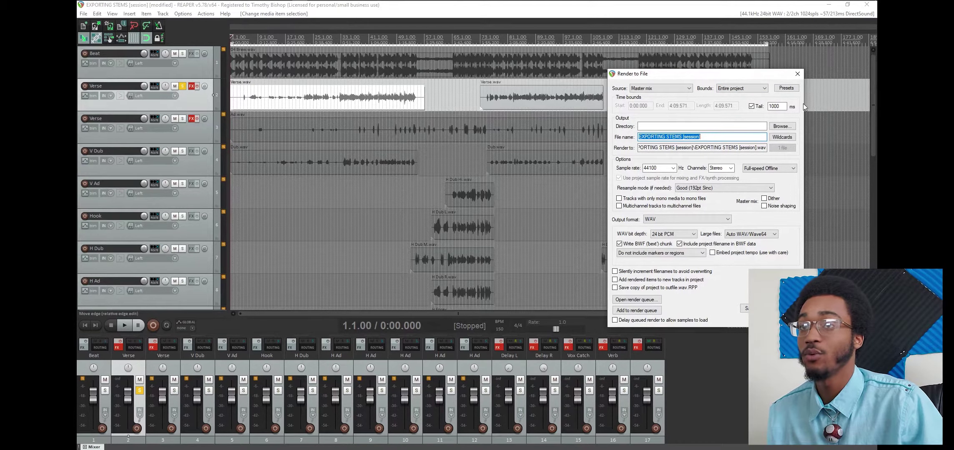
left_click(711, 188)
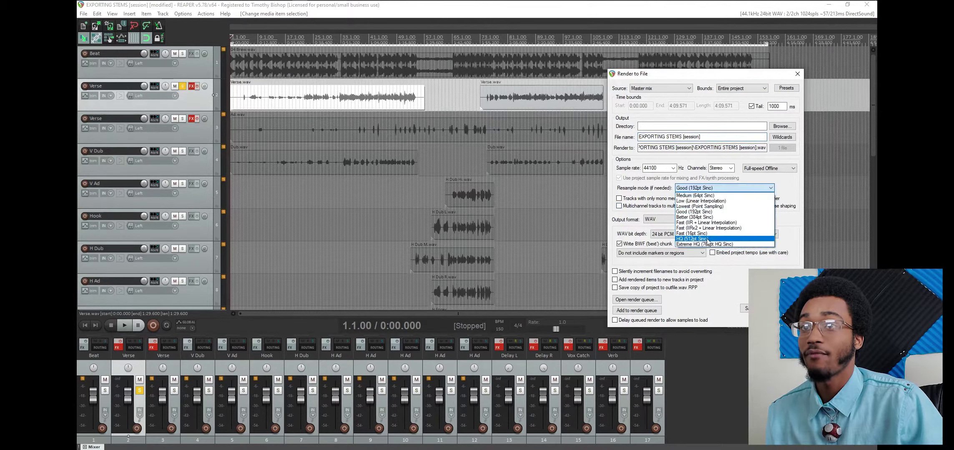
left_click(707, 244)
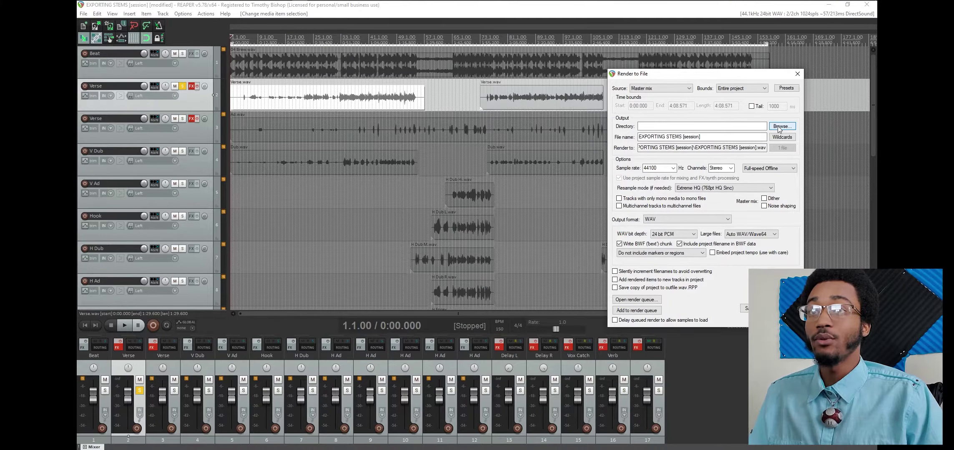
Browse for the render's output file and choose the Desktop as its location
left_click(779, 128)
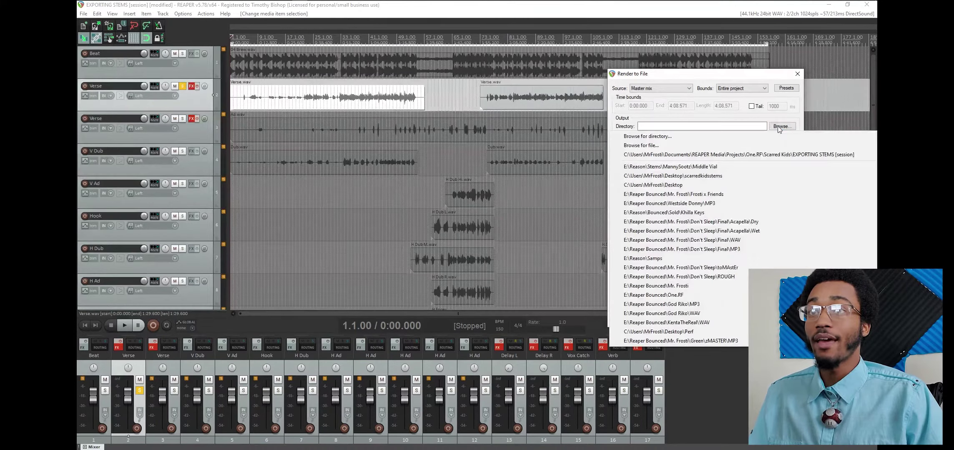
left_click(633, 145)
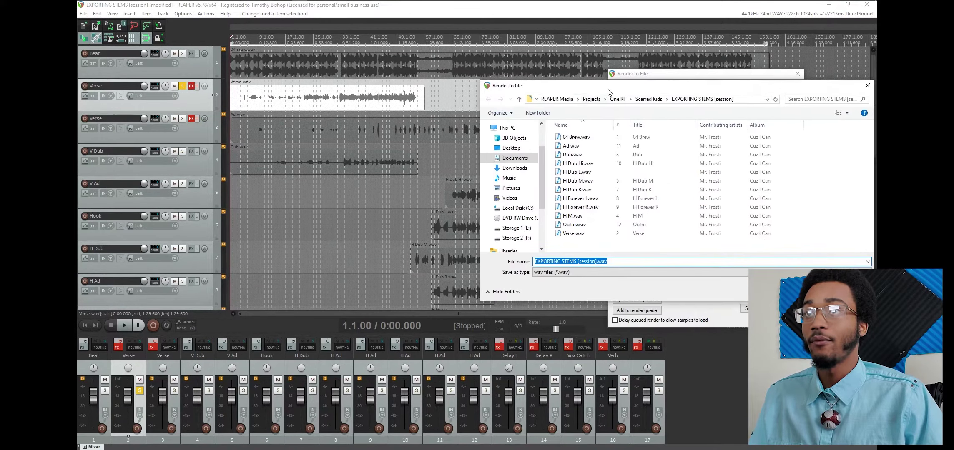
left_click(421, 145)
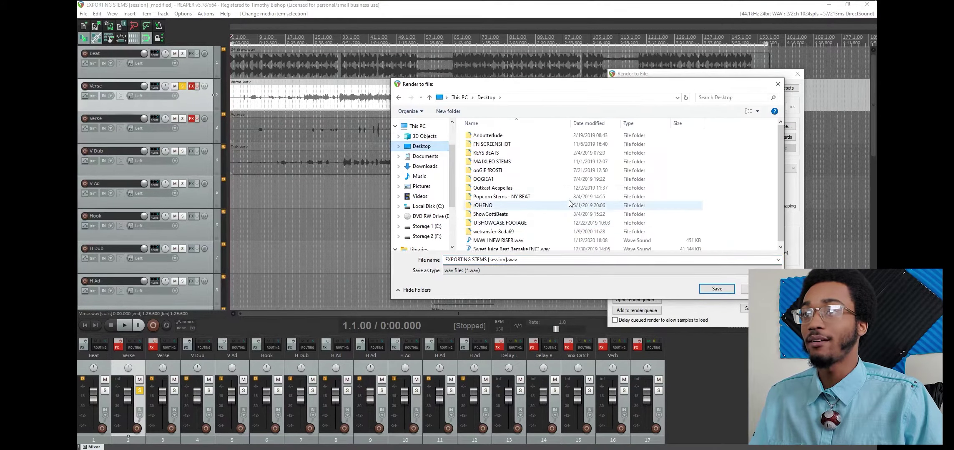
left_click(550, 260)
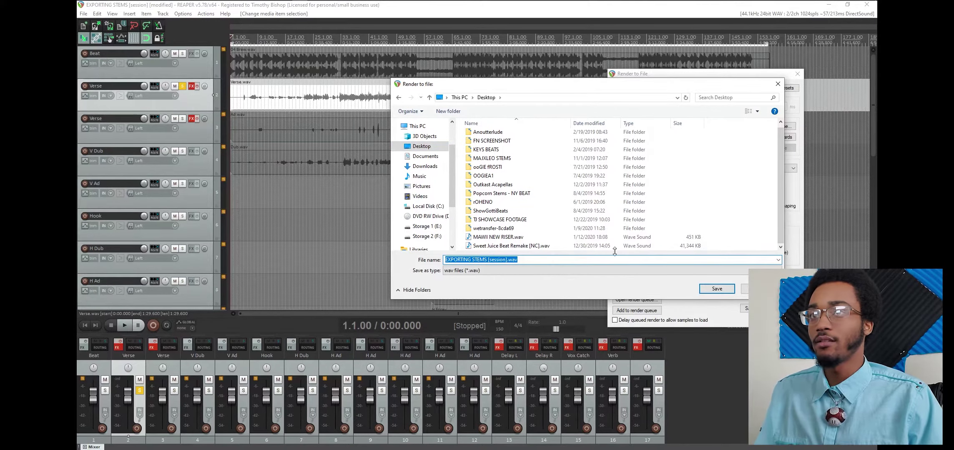
Create a folder named "iN tOUCH sTEMS" on the Desktop and open it
left_click(738, 227)
key("ctrl+shift+n")
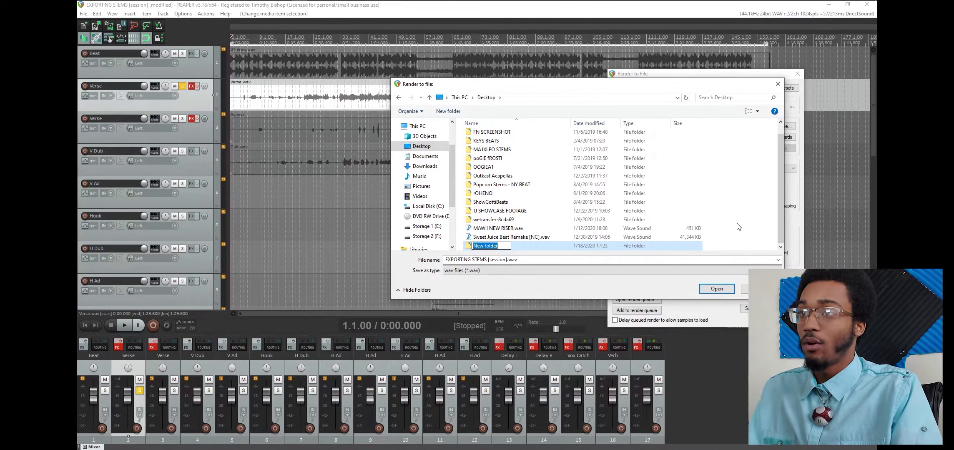
type("iN")
key("BackSpace")
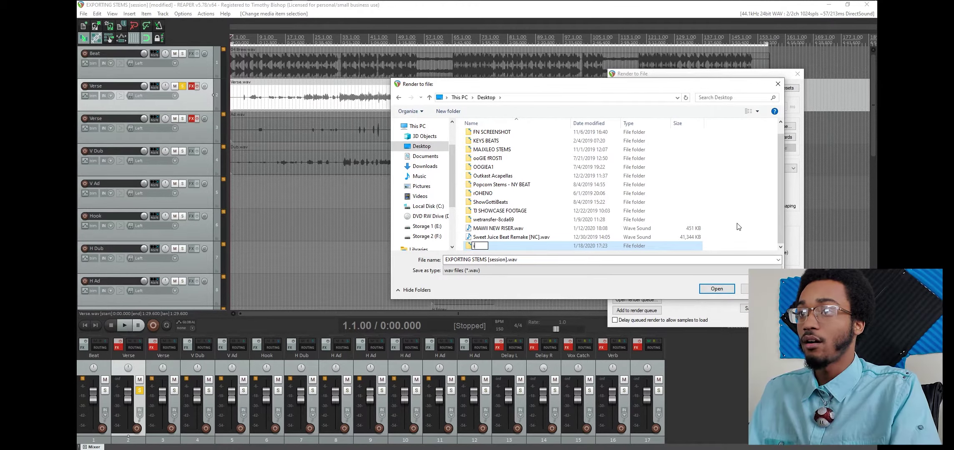
type("tOUCH sTEMS")
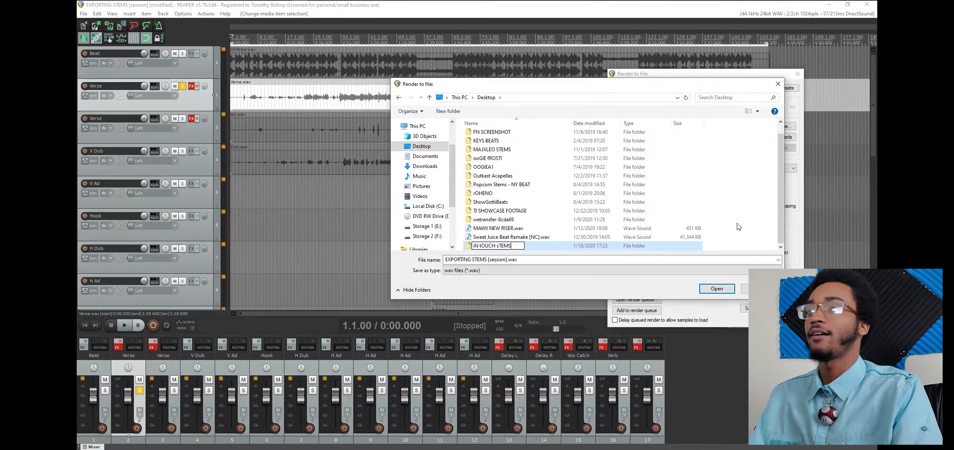
key("Return")
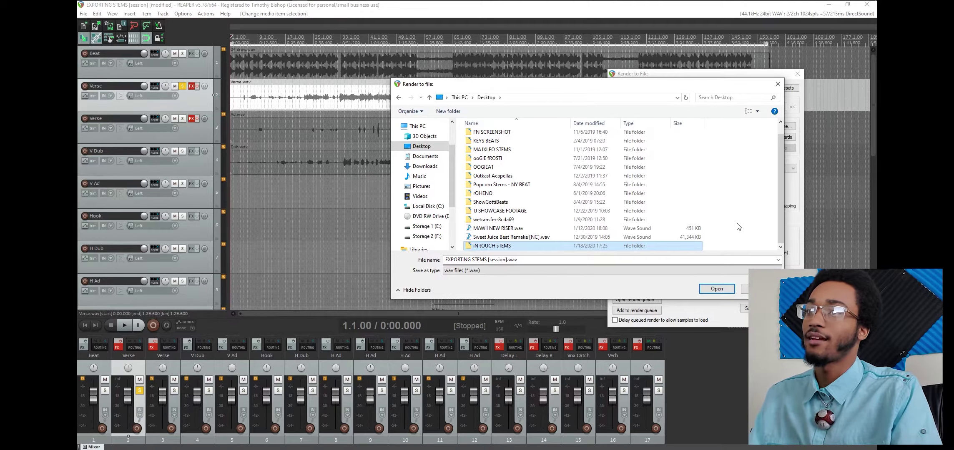
key("Return")
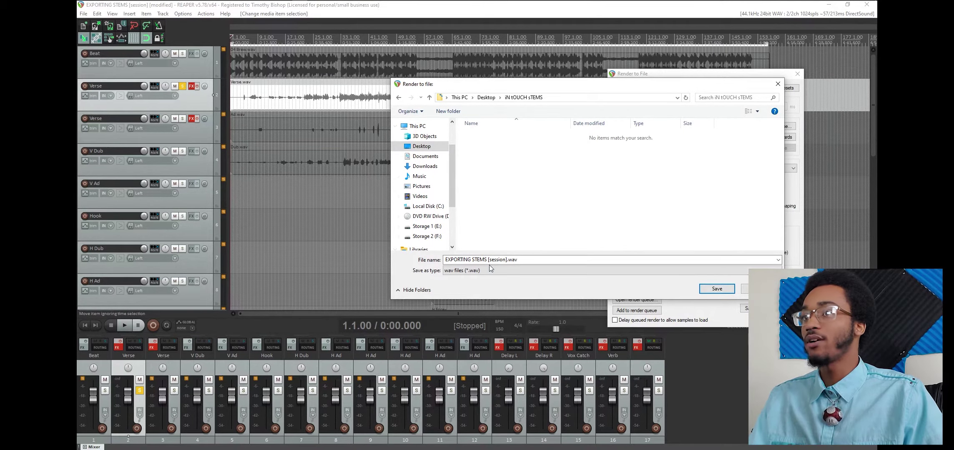
Name the output file Verse, save that destination and render the stem
left_click(788, 228)
type("Verse")
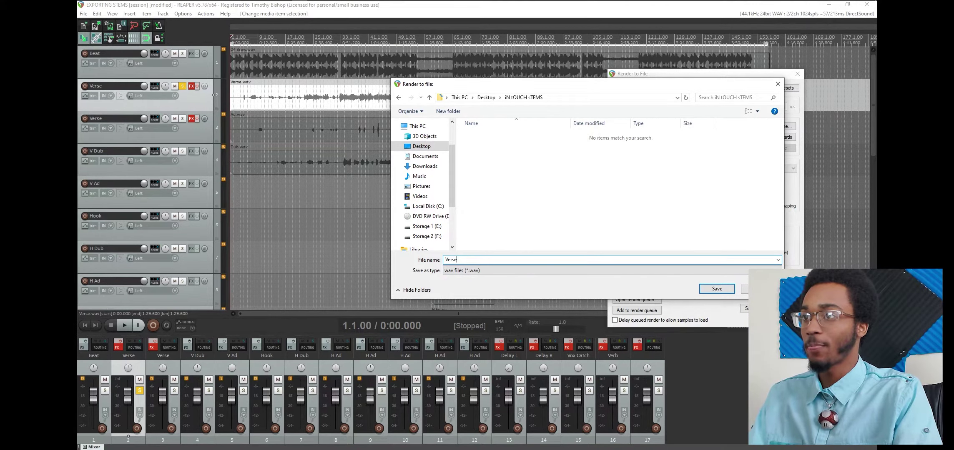
key("Return")
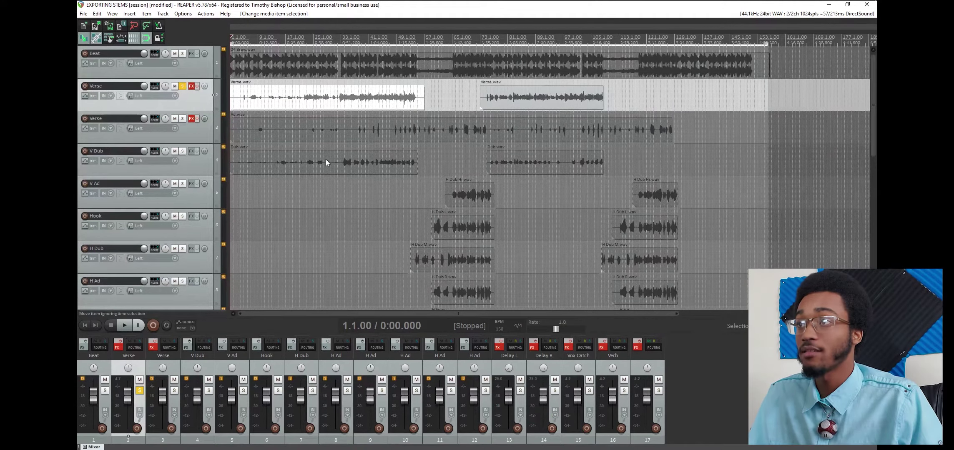
Switch the solo from the first Verse track to the second one and rename that second track Ad
left_click(182, 119)
left_click(182, 86)
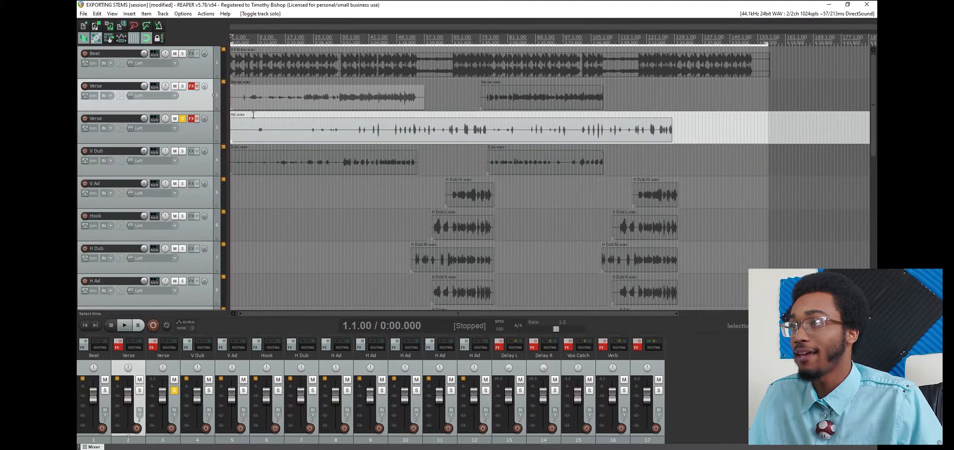
double_click(116, 121)
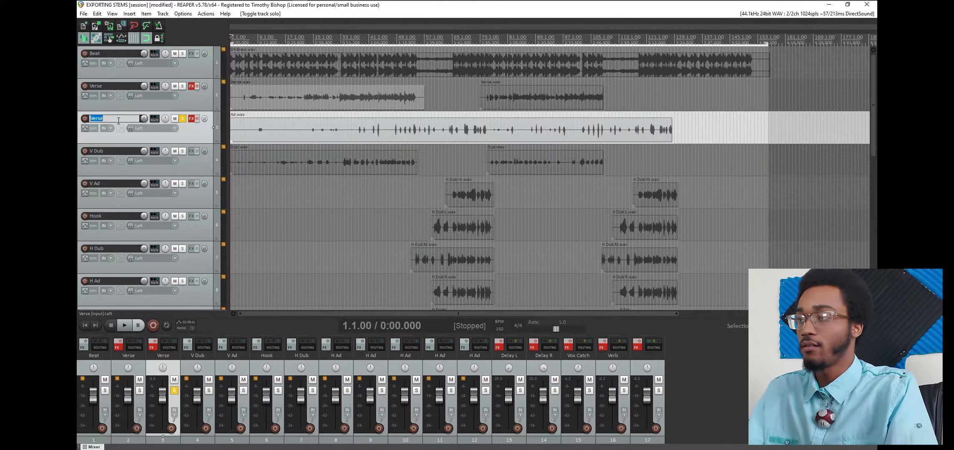
key("Return")
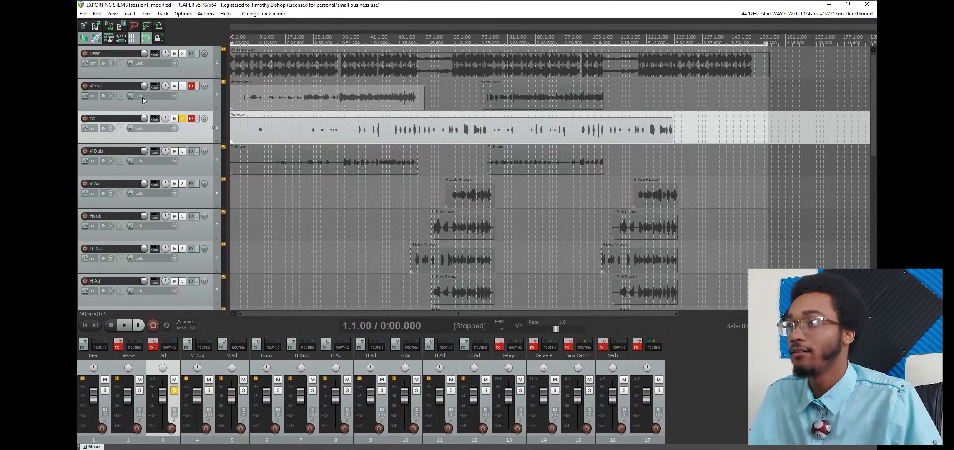
Render the soloed Ad track with the file name Ad into the iN tOUCH sTEMS folder
left_click(84, 13)
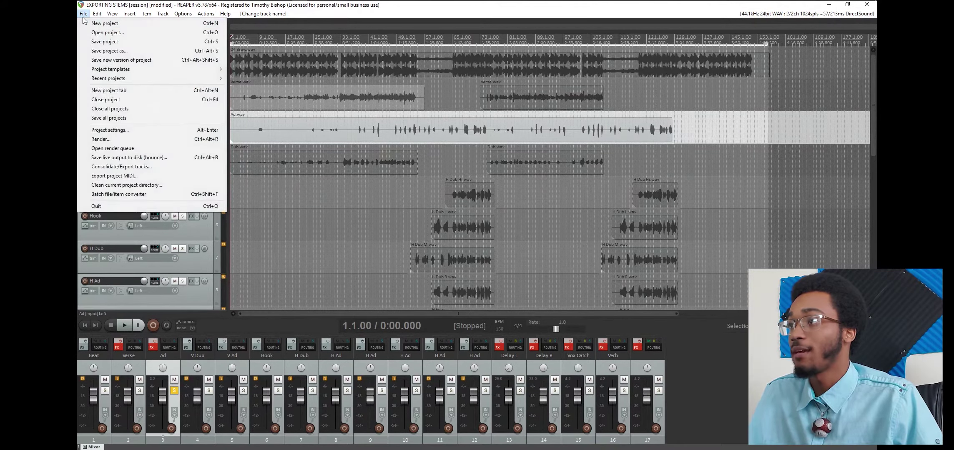
left_click(106, 139)
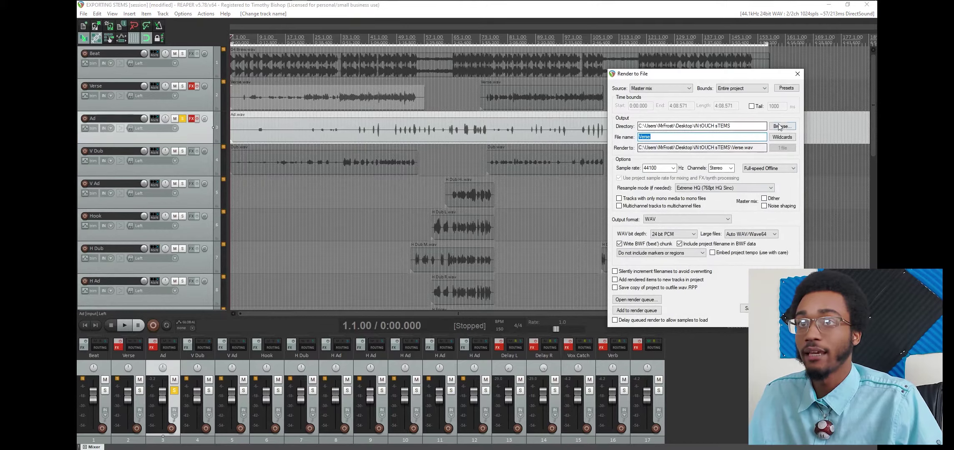
left_click(782, 126)
left_click(668, 146)
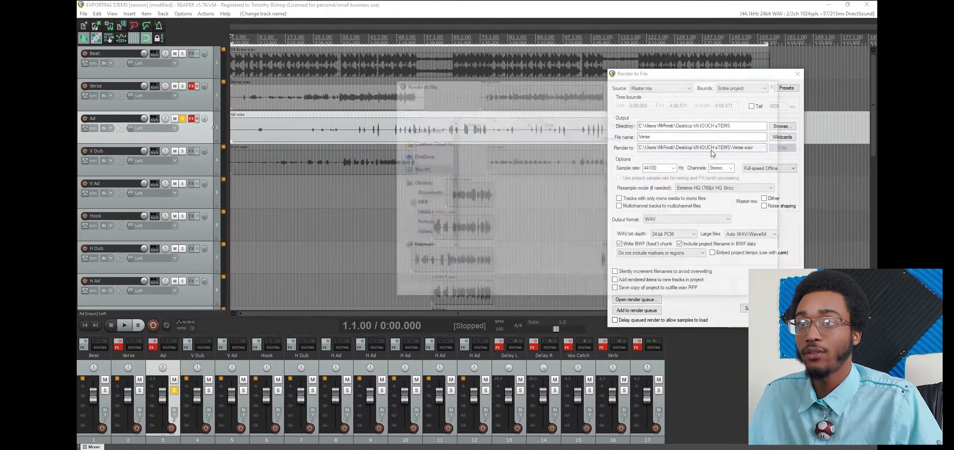
key("Return")
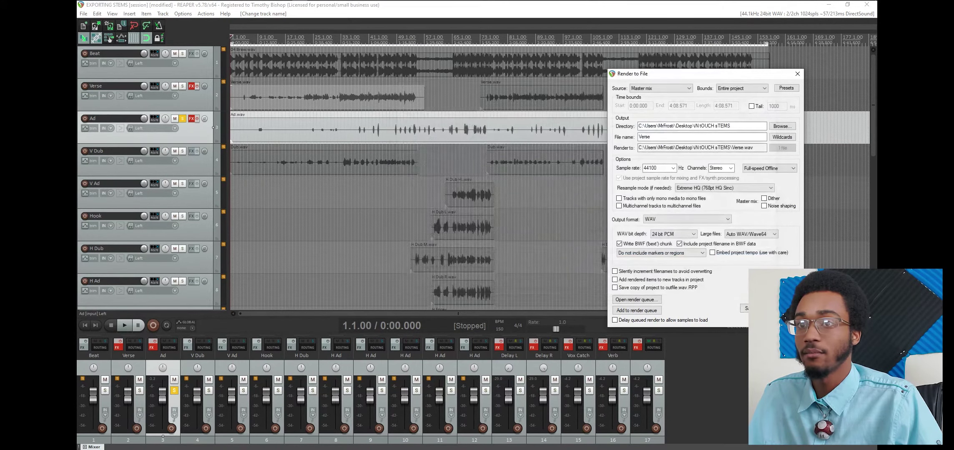
key("Return")
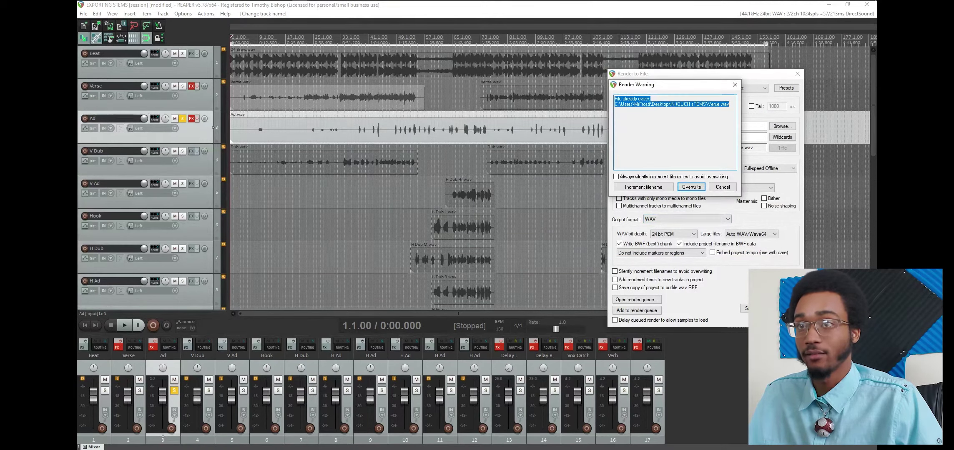
key("Escape")
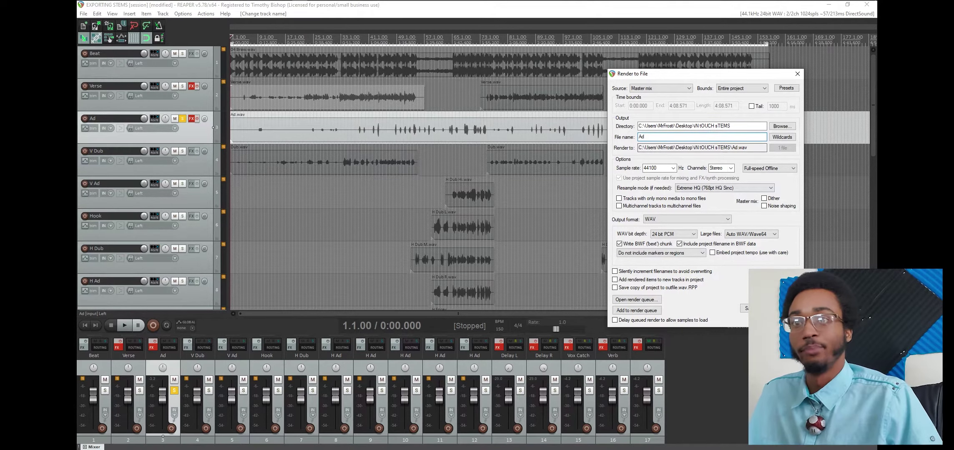
key("Return")
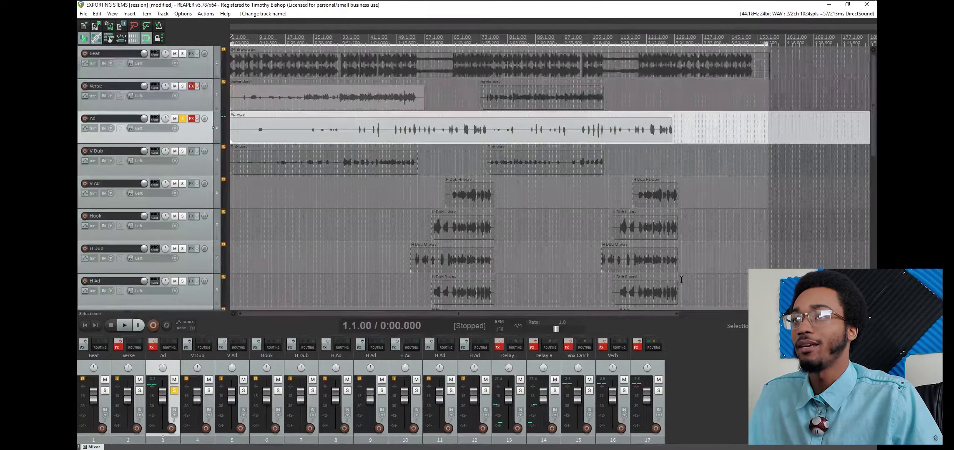
Switch the solo from the Ad track to V Dub and render it with the file name Dub
left_click(183, 154, "ctrl")
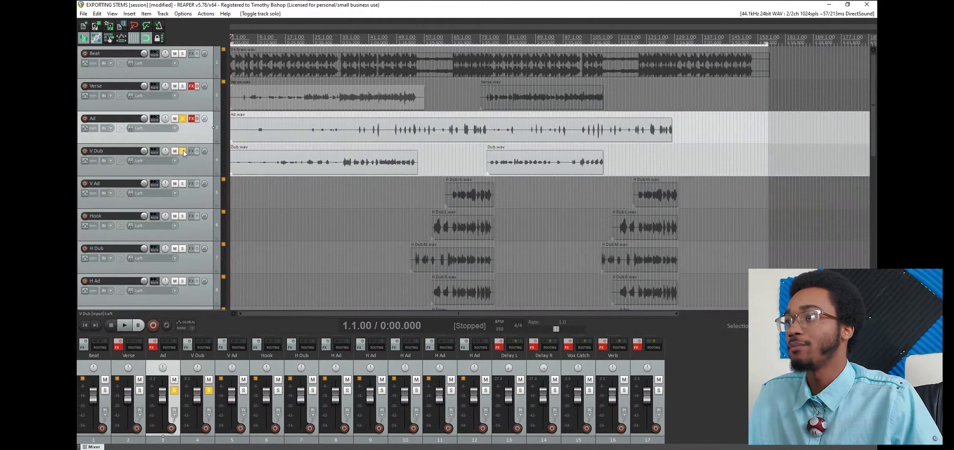
left_click(183, 119)
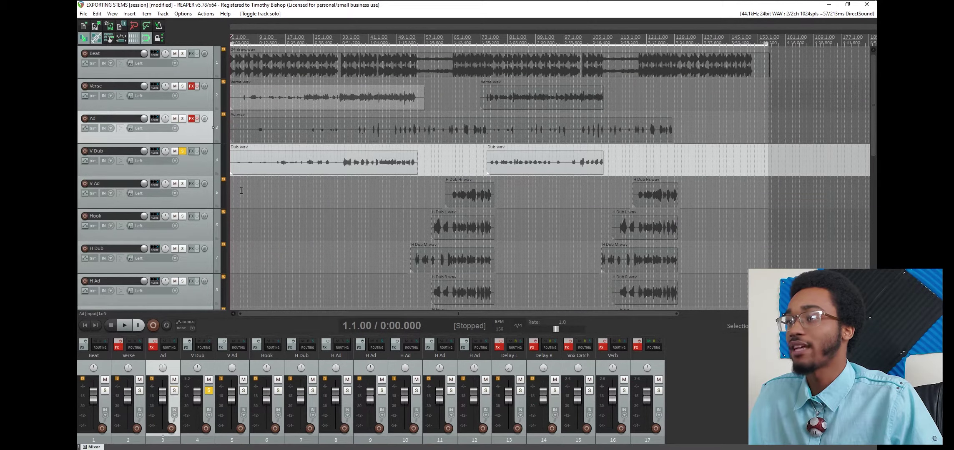
left_click(84, 13)
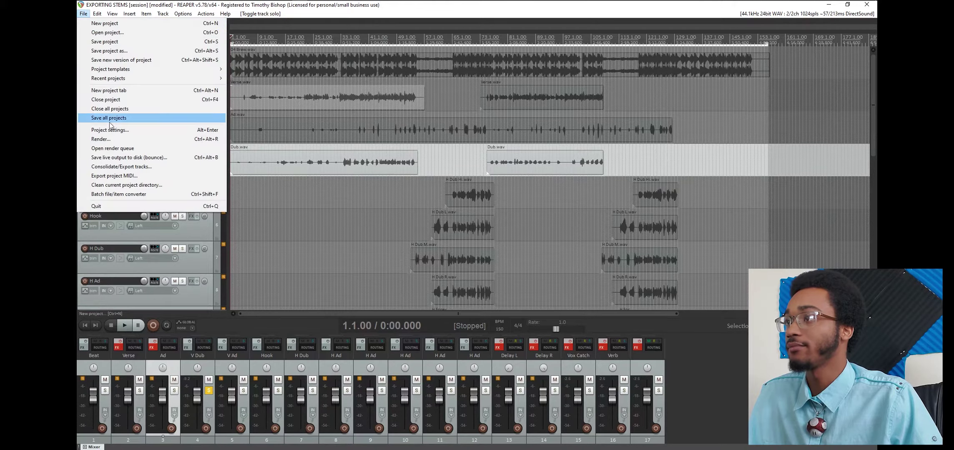
left_click(108, 109)
type("Du")
key("Return")
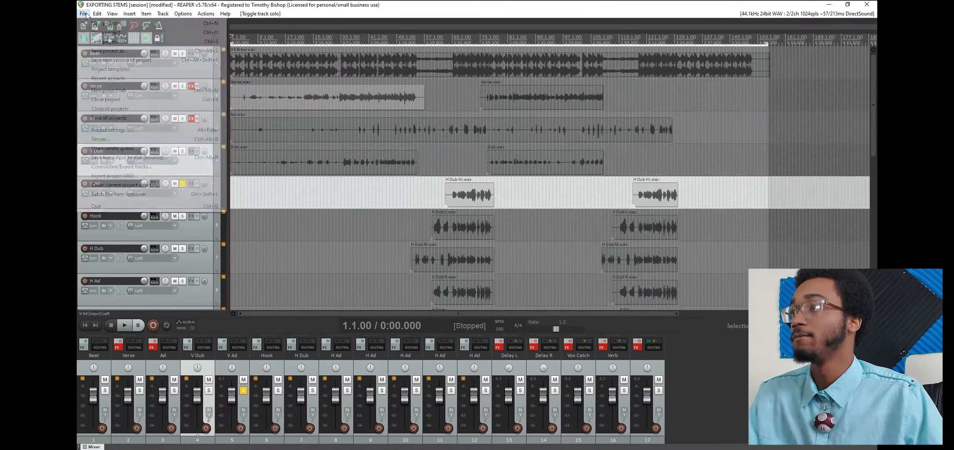
Solo and render the V Ad track as Dub Hook Hi and the Hook track as Dub Hook L
key("ctrl+alt+r")
type("Dub Hook Hi")
key("Return")
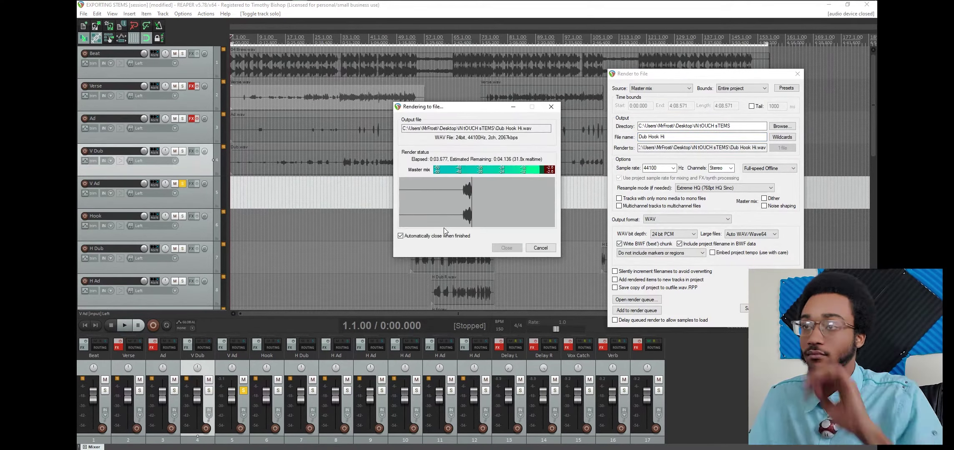
key("ctrl+alt+r")
type("Dub Hook L")
key("Return")
Solo and render the H Dub track as Dub Hook M and the first H Ad track as Dub Hook R
key("Down")
key("ctrl+alt+r")
type("Dub Hook M")
key("Return")
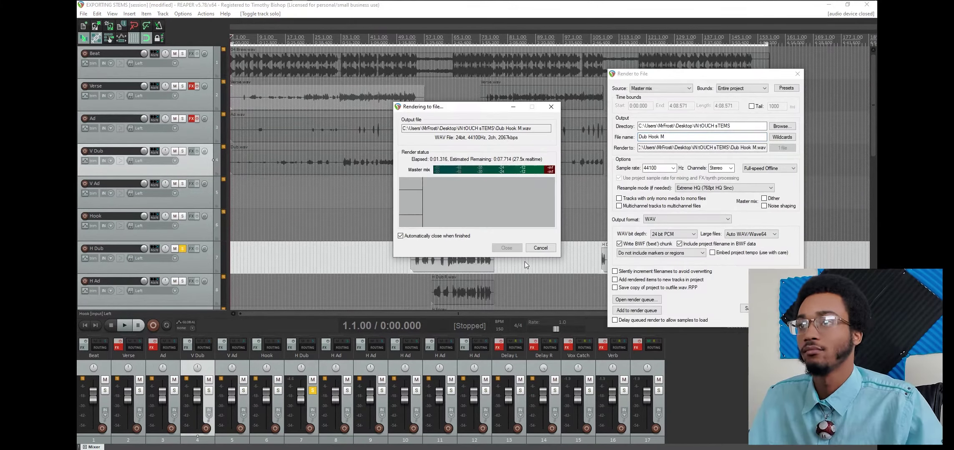
key("Down")
key("ctrl+alt+r")
type("Dub Hook R")
key("Return")
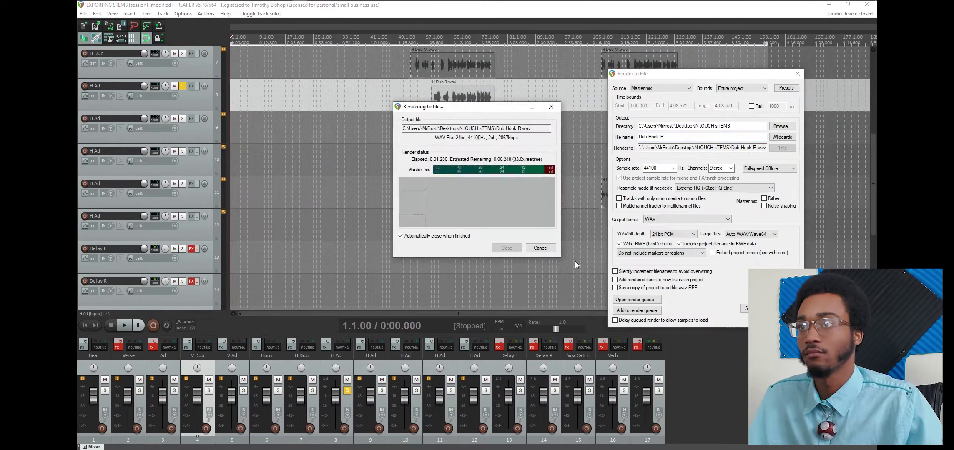
Solo and render the second and third H Ad tracks, tracks 9 and 10, as H Forever L and H Forever R
key("Down")
key("ctrl+alt+r")
type("H Forever L")
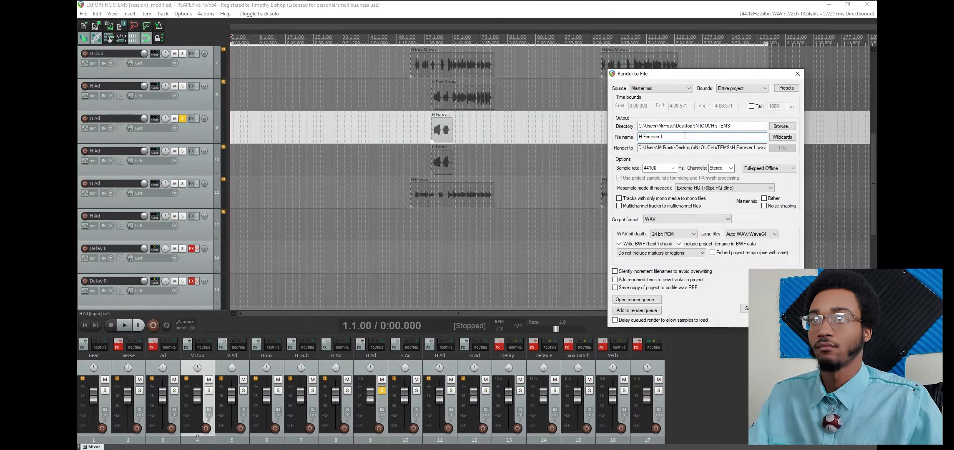
key("Return")
key("Down")
key("ctrl+alt+r")
type("H Forever R")
key("Return")
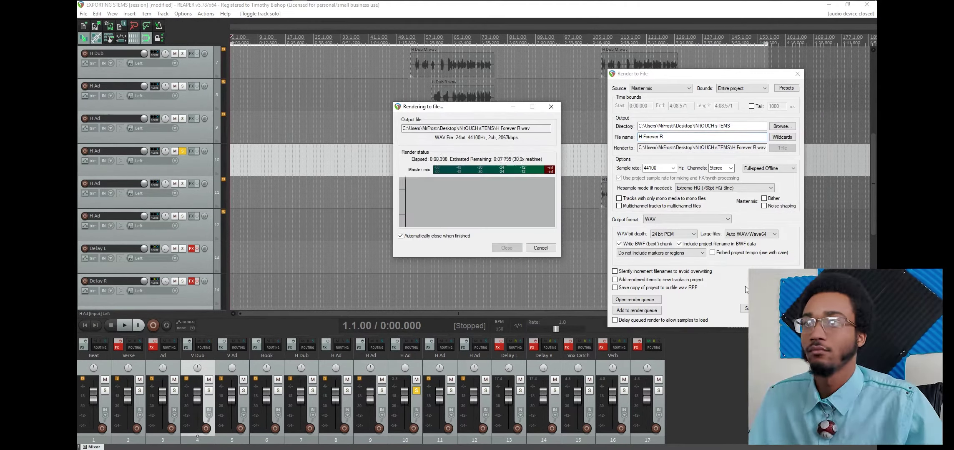
Solo the fourth H Ad track, track 11, and render it as H M
key("Down")
key("ctrl+alt+r")
type("H M")
key("Return")
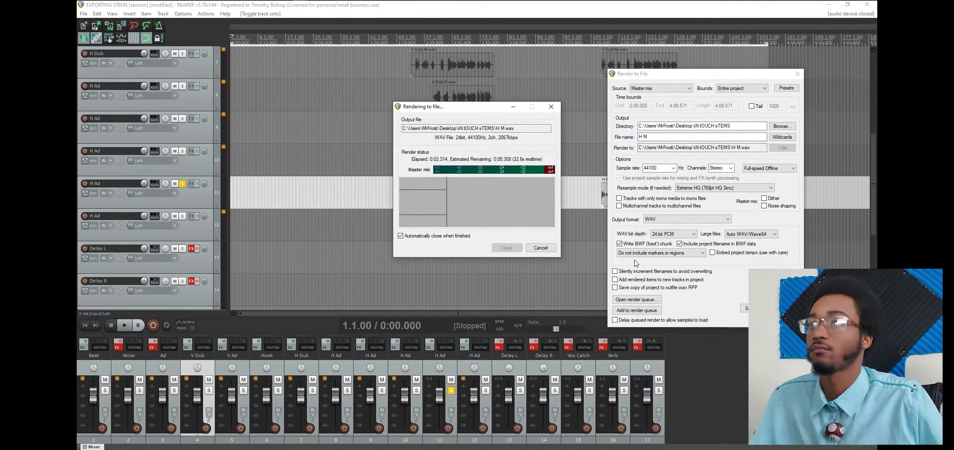
Move the solo to the last H Ad track, render it as Outro, and unsolo that track
left_click(182, 184)
left_click(182, 216)
left_click(84, 14)
left_click(100, 138)
type("Outro")
key("Return")
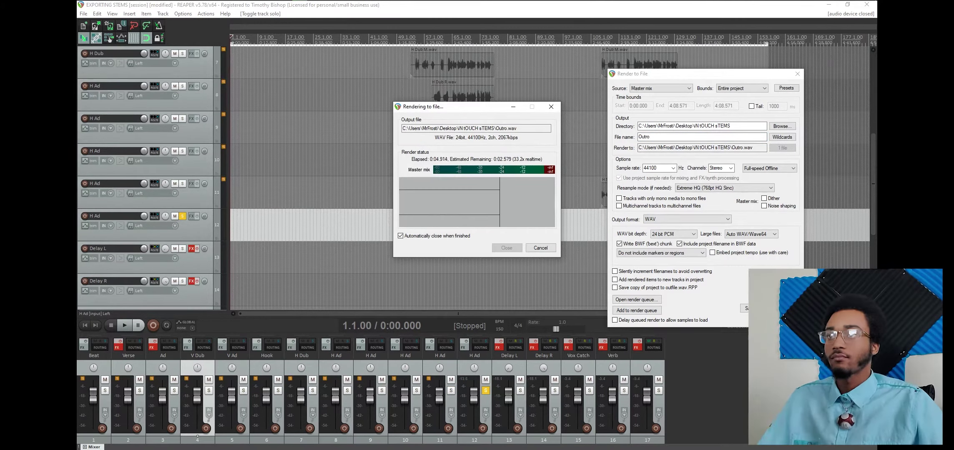
left_click(182, 216)
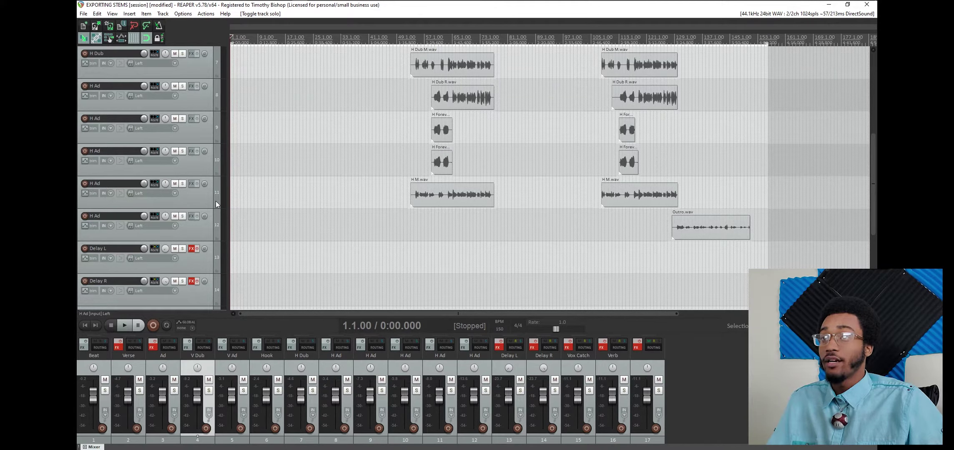
Switch to File Explorer and open the iN tOUCH sTEMS folder on the Desktop to check the rendered files
scroll(199, 174, "up", 6)
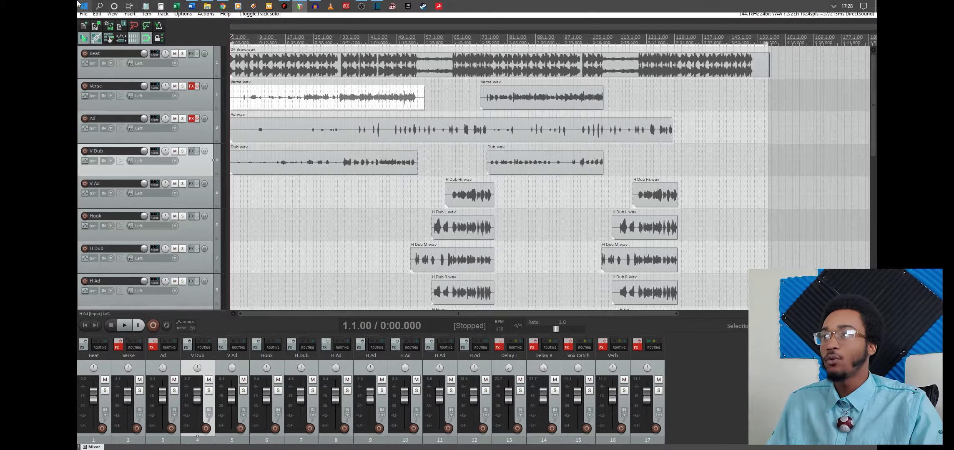
key("alt+Tab")
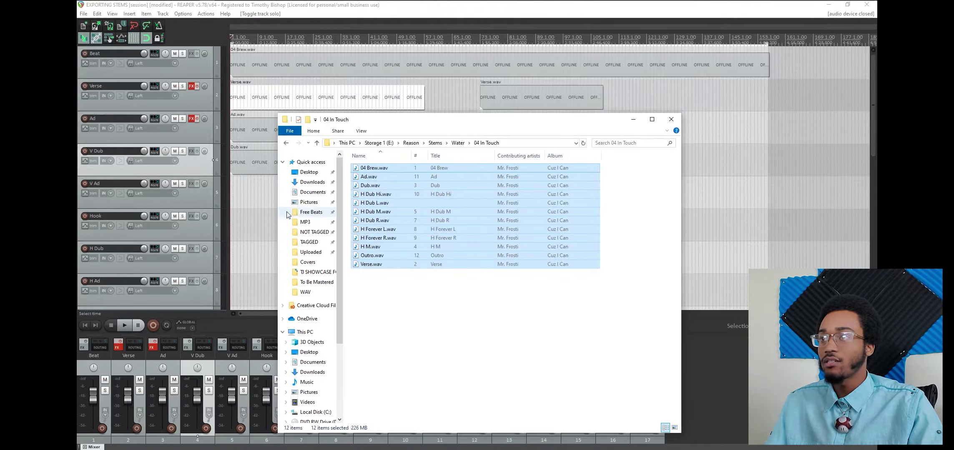
left_click(308, 174)
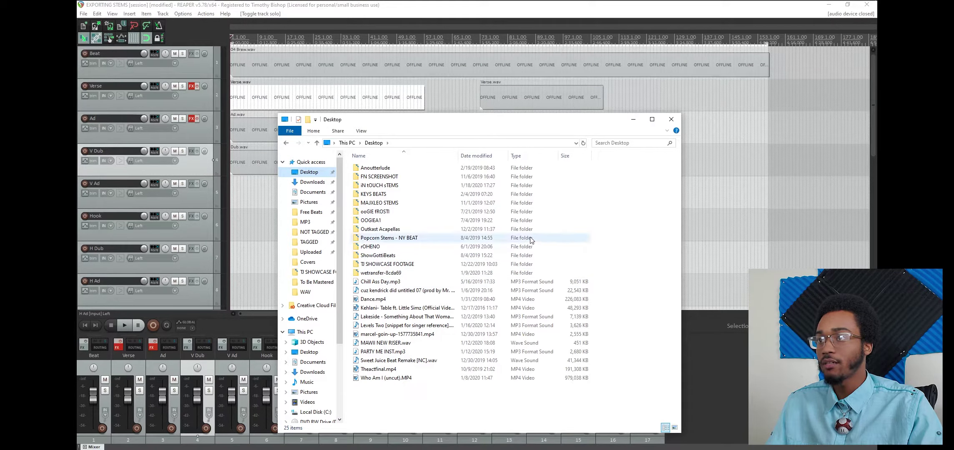
double_click(415, 185)
left_click_drag(375, 304, 379, 132)
left_click(383, 297)
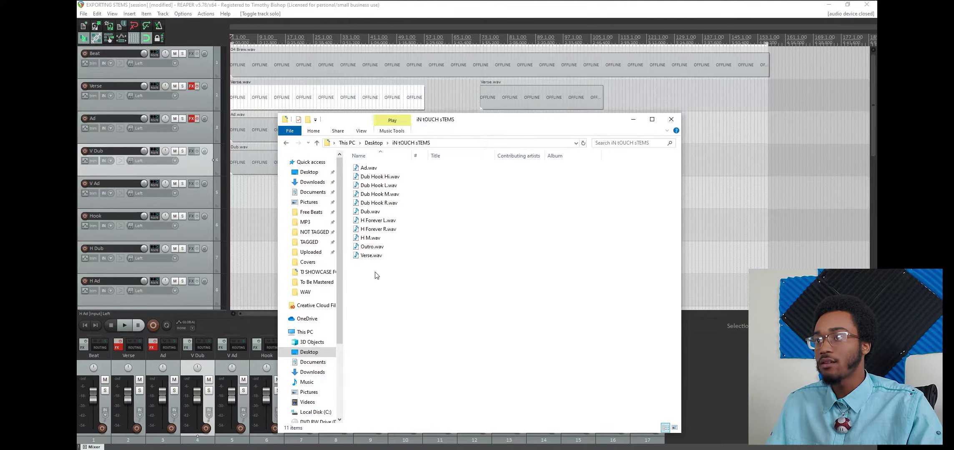
Switch back to REAPER and remove all the original vocal tracks from Verse through the last H Ad track
left_click(187, 100)
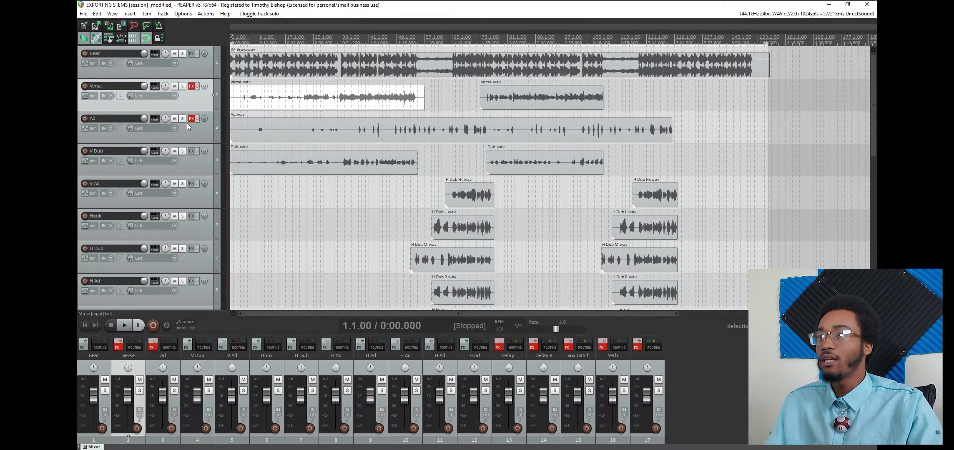
scroll(190, 111, "down", 6)
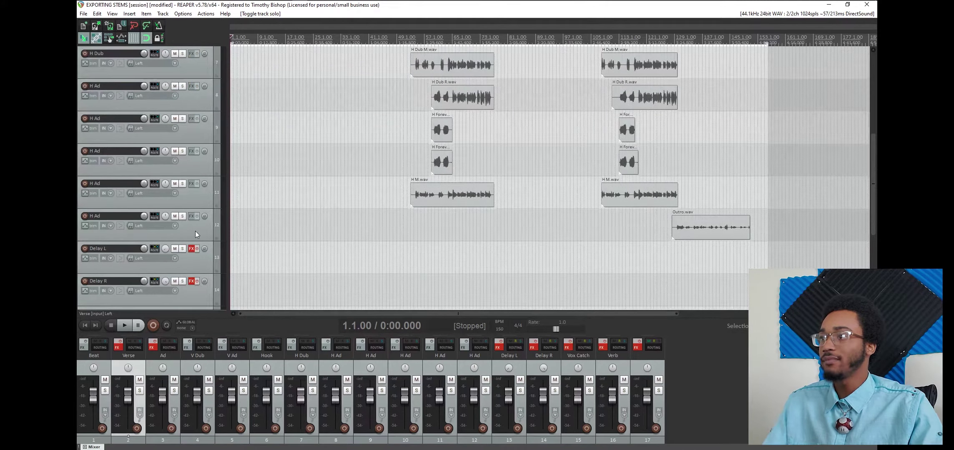
left_click(196, 230, "shift")
right_click(195, 230)
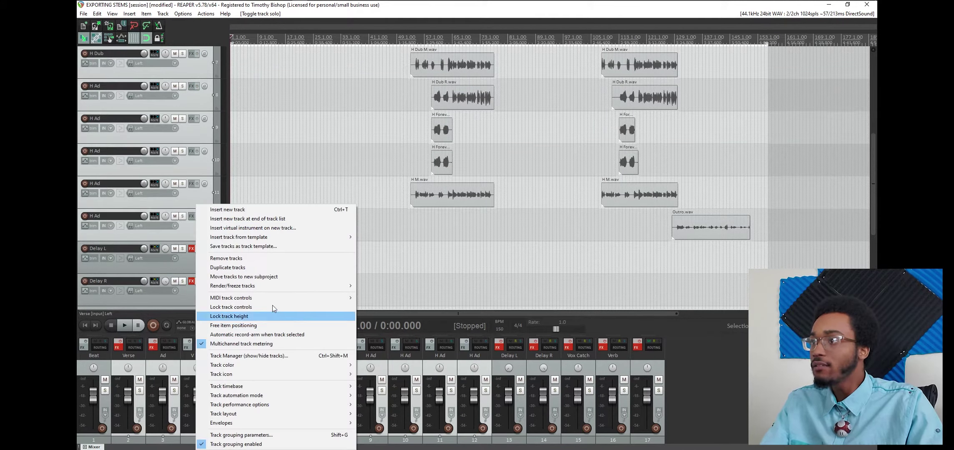
left_click(270, 259)
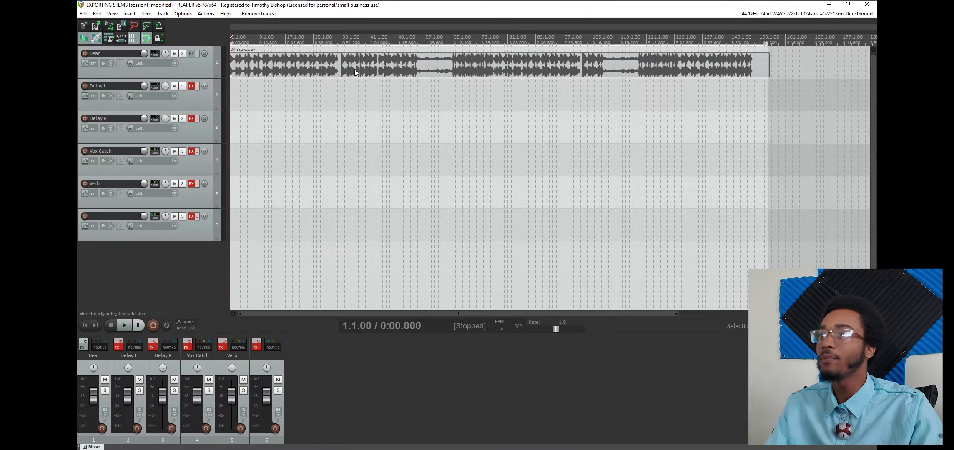
Import all the WAV stems from the iN tOUCH sTEMS folder onto separate new tracks below the existing ones
mouse_move(265, 19)
left_click(205, 6)
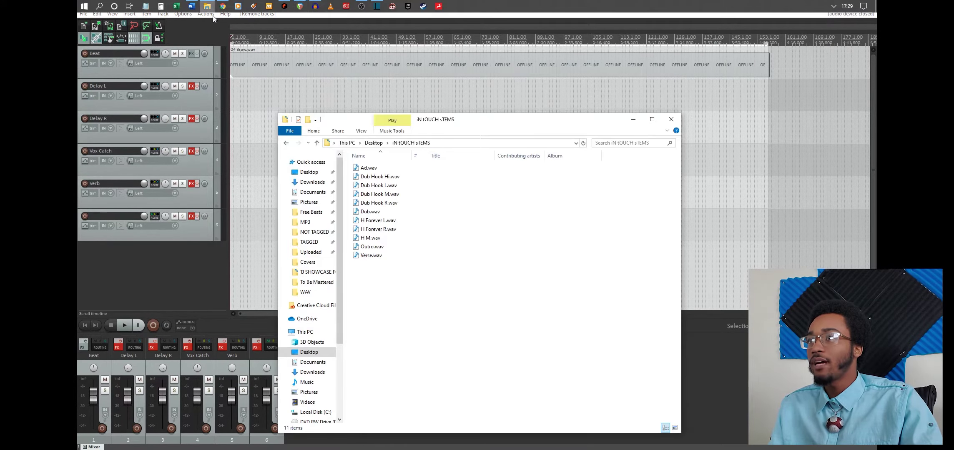
left_click_drag(427, 125, 585, 124)
left_click_drag(562, 358, 523, 165)
left_click_drag(525, 169, 319, 262)
left_click_drag(152, 264, 153, 265)
left_click(450, 241)
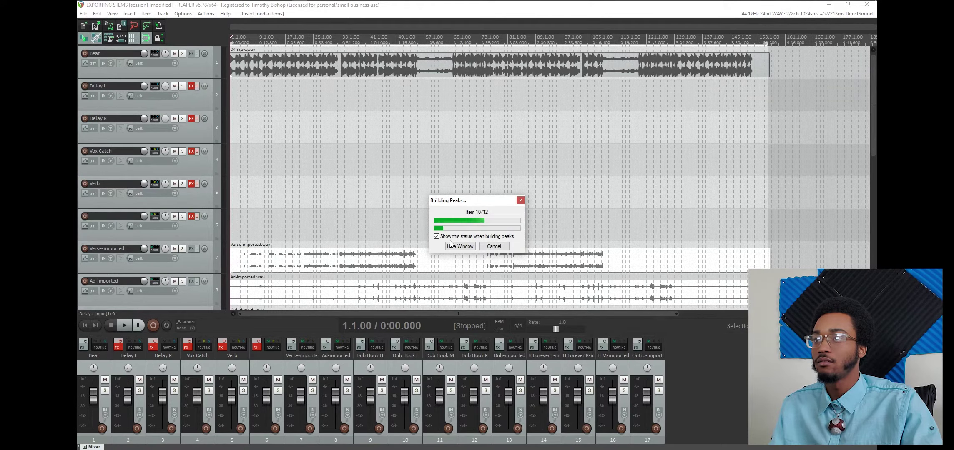
Examine the imported stem tracks from Verse to Outro for equal lengths and matching timeline alignment
scroll(156, 235, "down", 5)
scroll(160, 235, "down", 1)
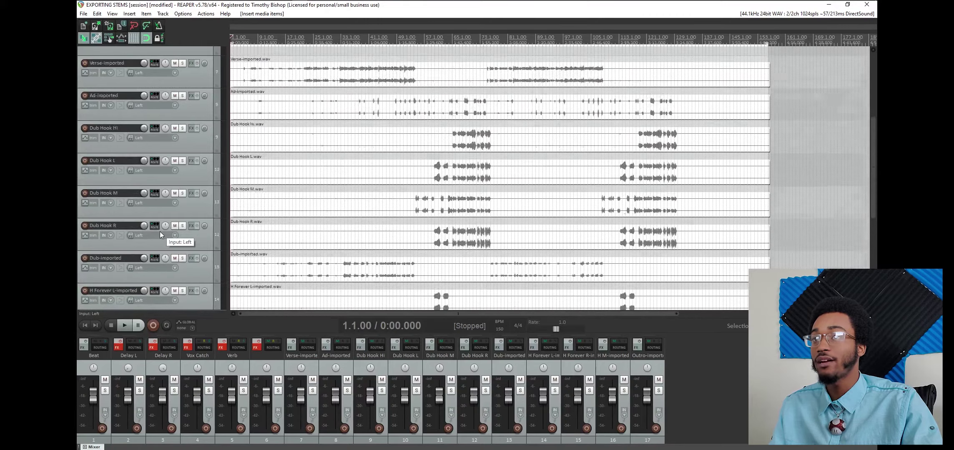
scroll(160, 236, "down", 4)
scroll(160, 235, "up", 2)
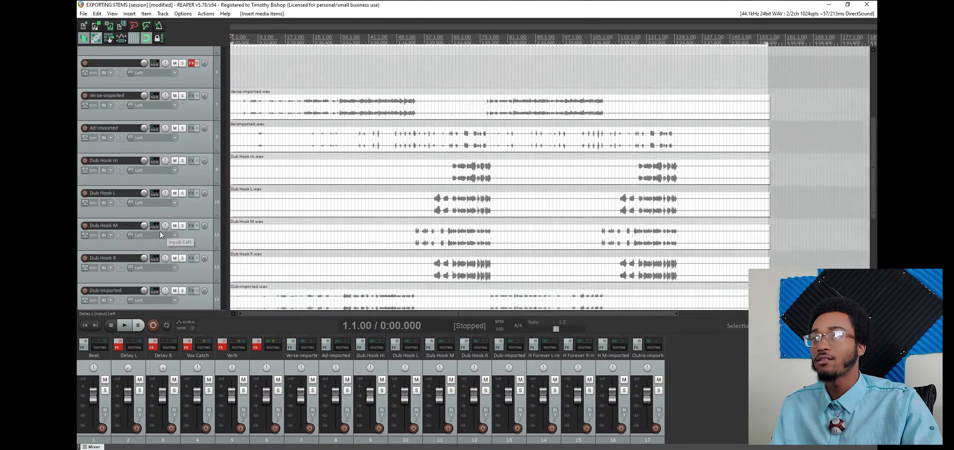
left_click(619, 205)
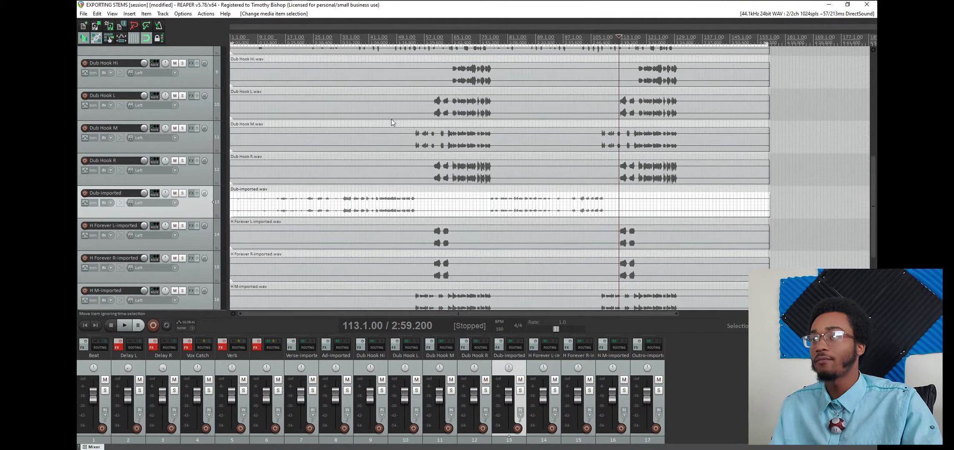
scroll(392, 116, "down", 3)
scroll(334, 134, "up", 3)
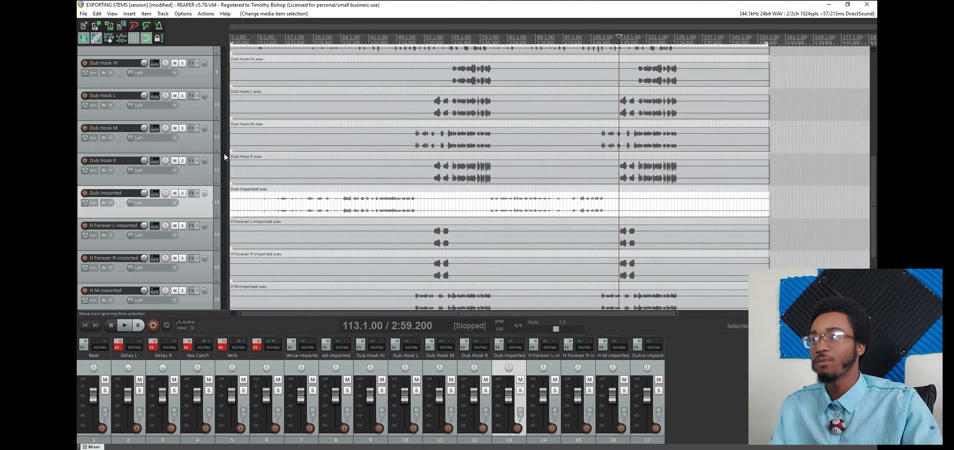
scroll(199, 175, "down", 2)
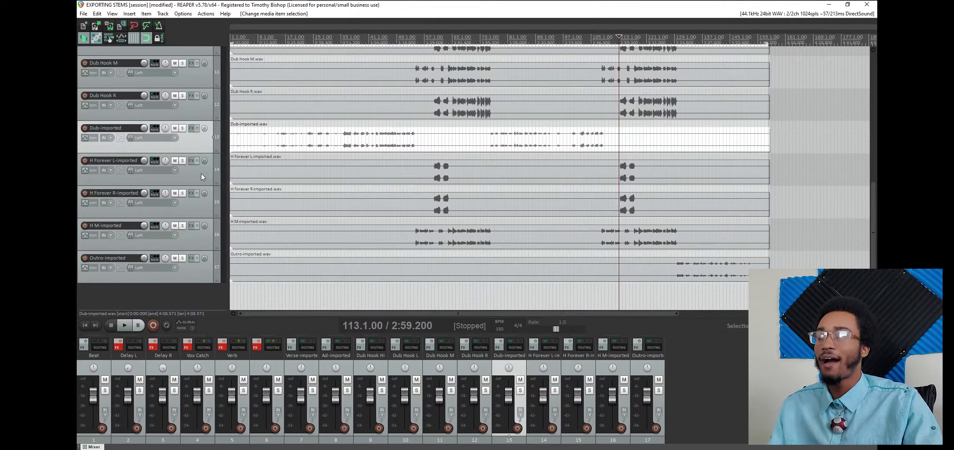
scroll(202, 173, "up", 4)
left_click(446, 146)
left_click(462, 175)
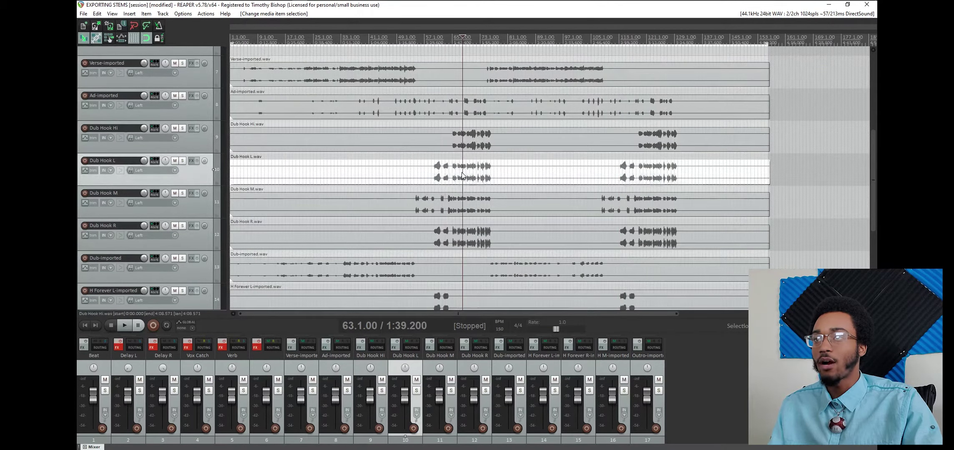
Review the imported stems against the Beat track across the whole REAPER track list
left_click(466, 207)
scroll(462, 204, "down", 3)
scroll(461, 205, "up", 3)
scroll(133, 146, "up", 5)
scroll(134, 146, "down", 9)
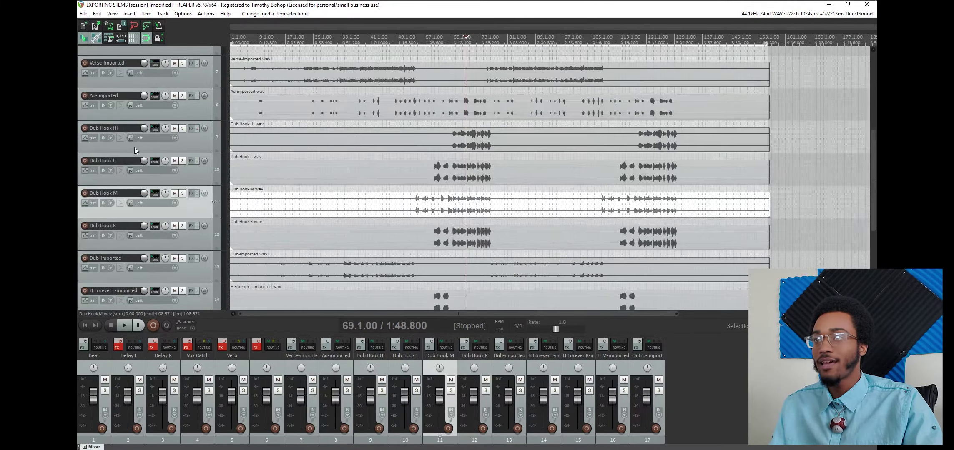
scroll(156, 182, "up", 5)
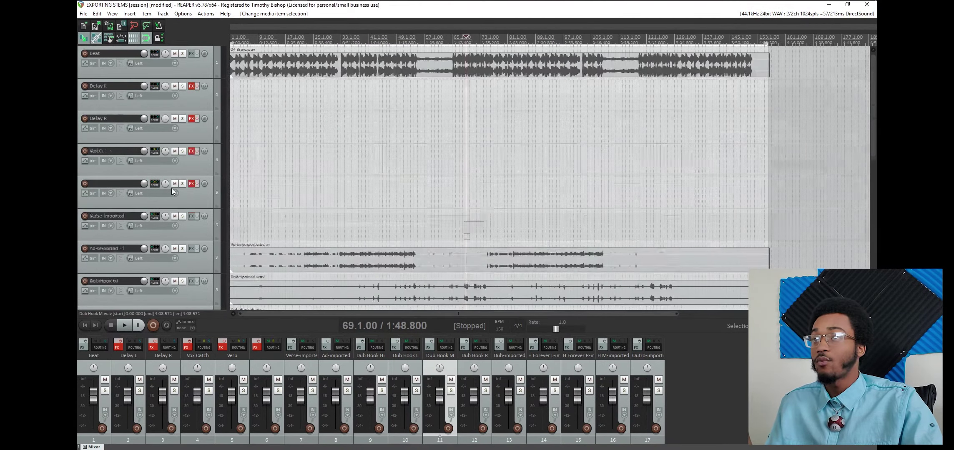
scroll(172, 191, "down", 5)
scroll(173, 191, "up", 10)
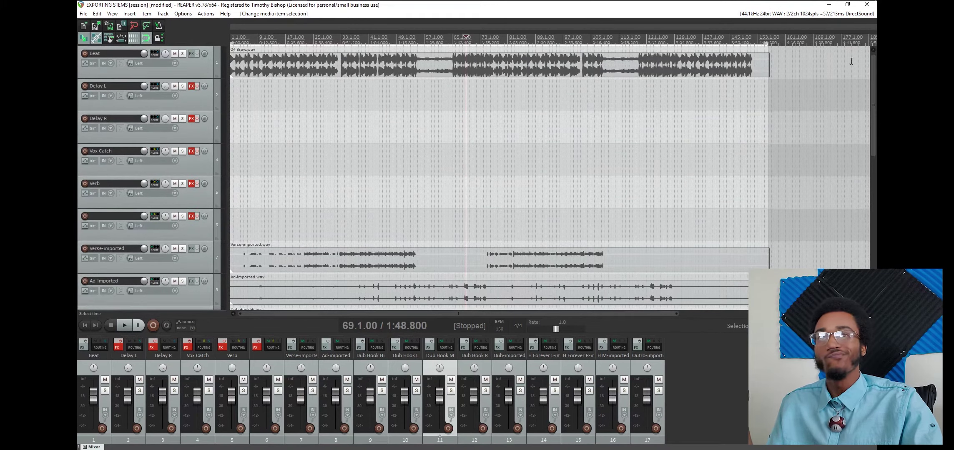
Close REAPER and switch to the CREATING STEMS ON ANY DAW song in Reason with the Selection tool active
left_click(868, 5)
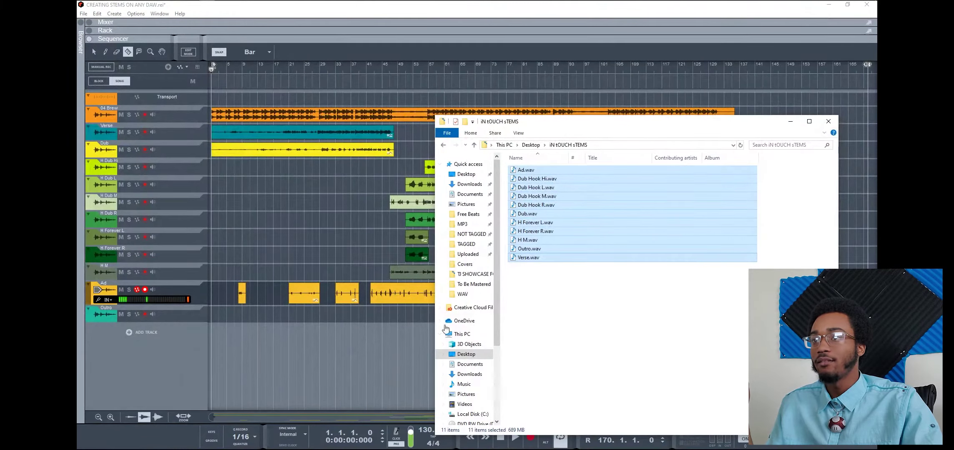
left_click(420, 342)
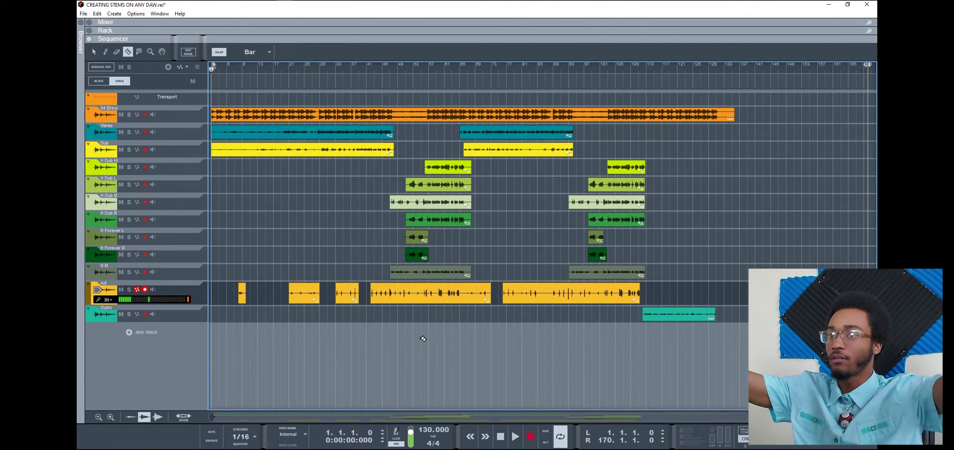
left_click(321, 206)
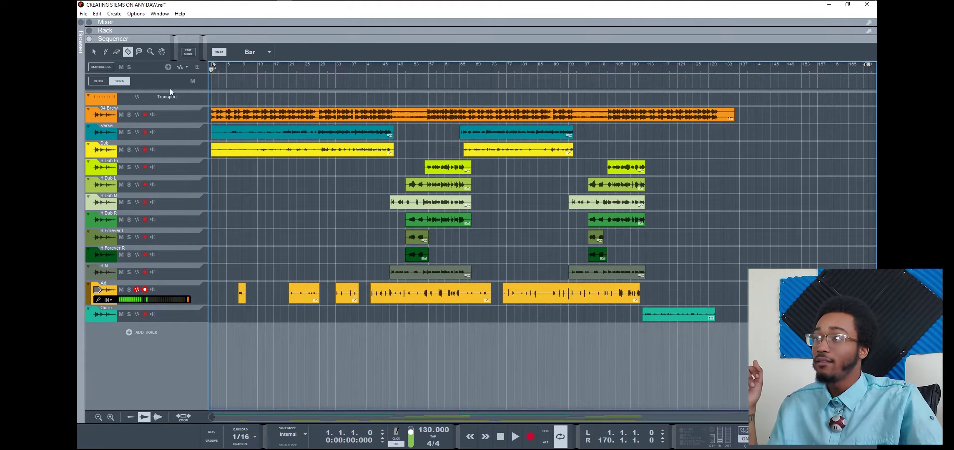
left_click(92, 51)
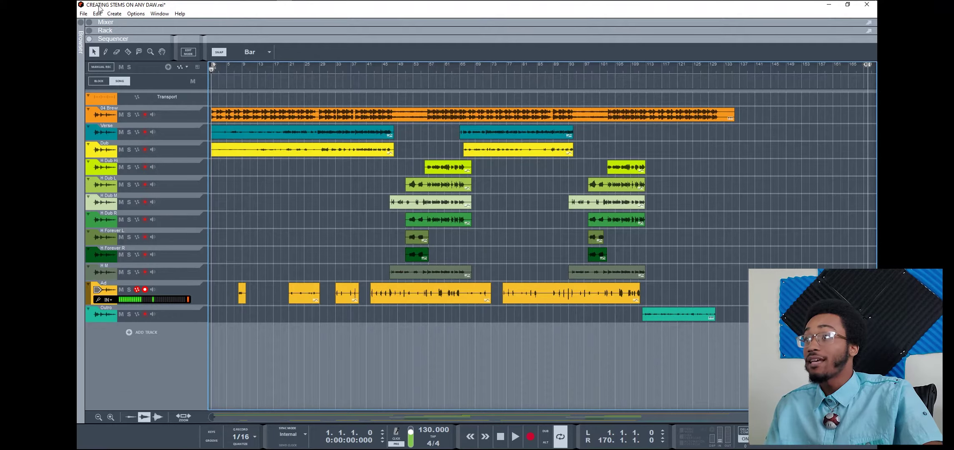
left_click(83, 13)
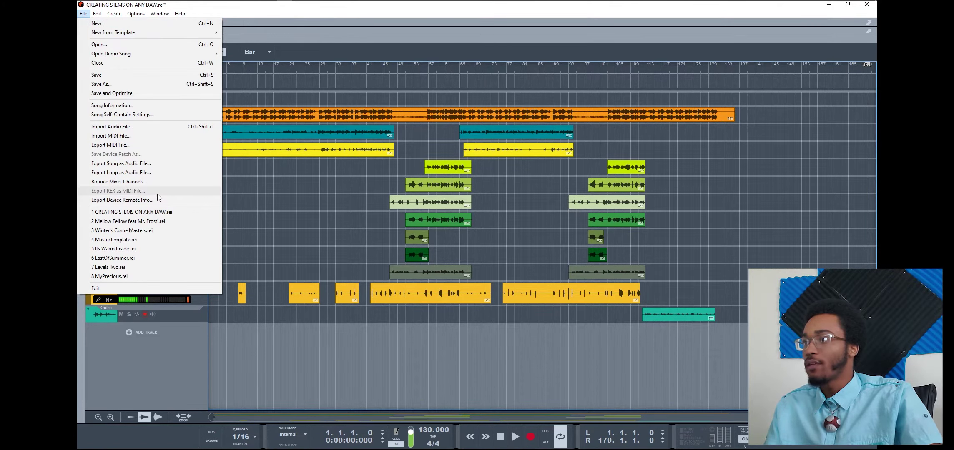
left_click(156, 182)
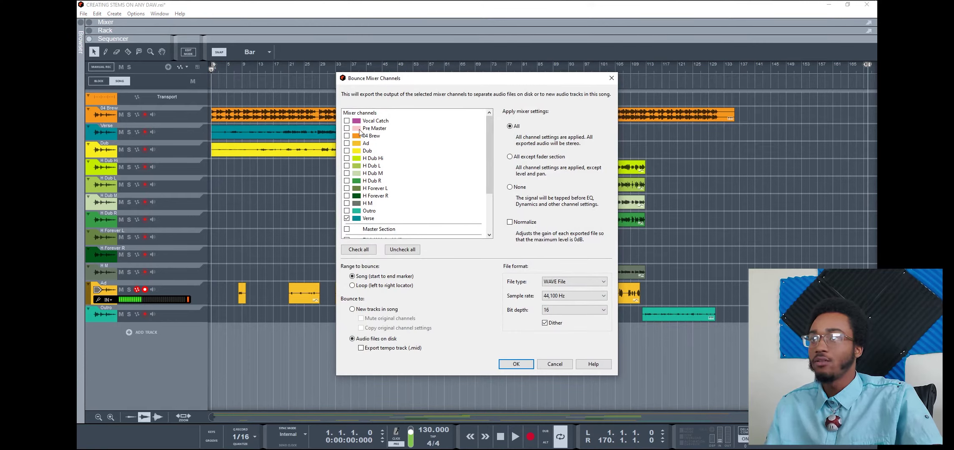
left_click(347, 136)
left_click(347, 143)
left_click(347, 151)
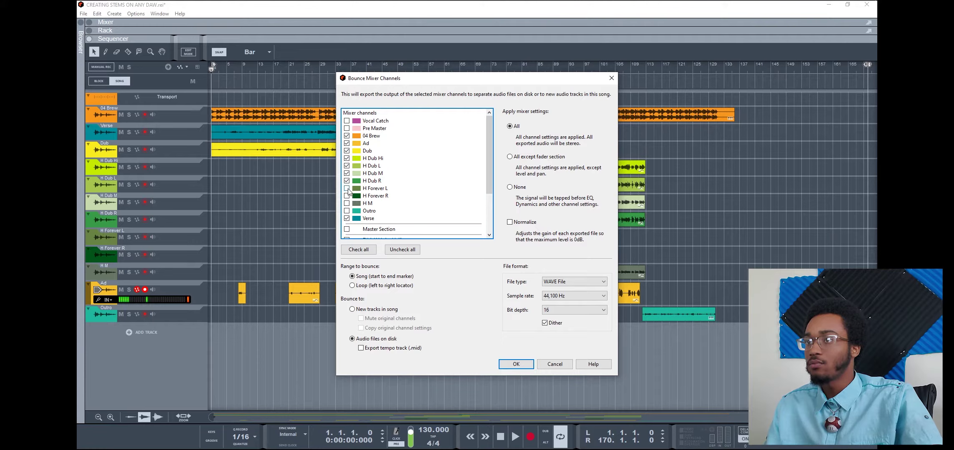
scroll(349, 226, "down", 3)
scroll(349, 226, "up", 3)
scroll(376, 209, "down", 3)
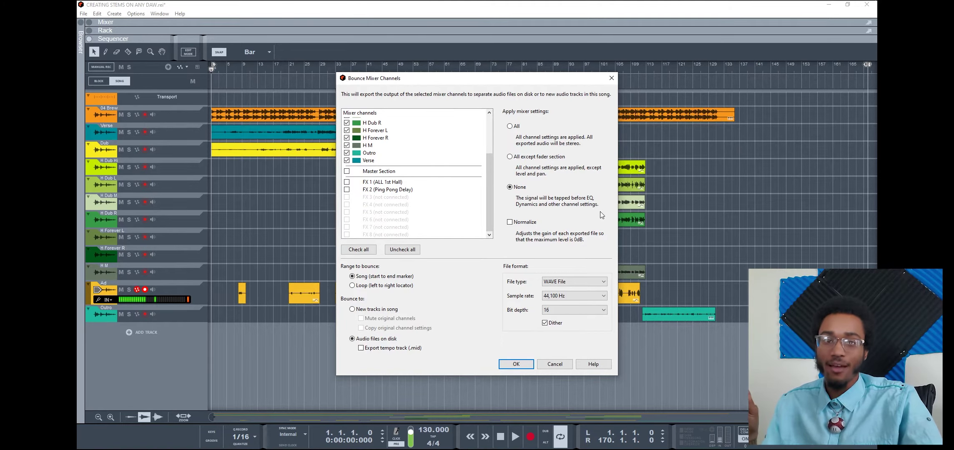
left_click(565, 365)
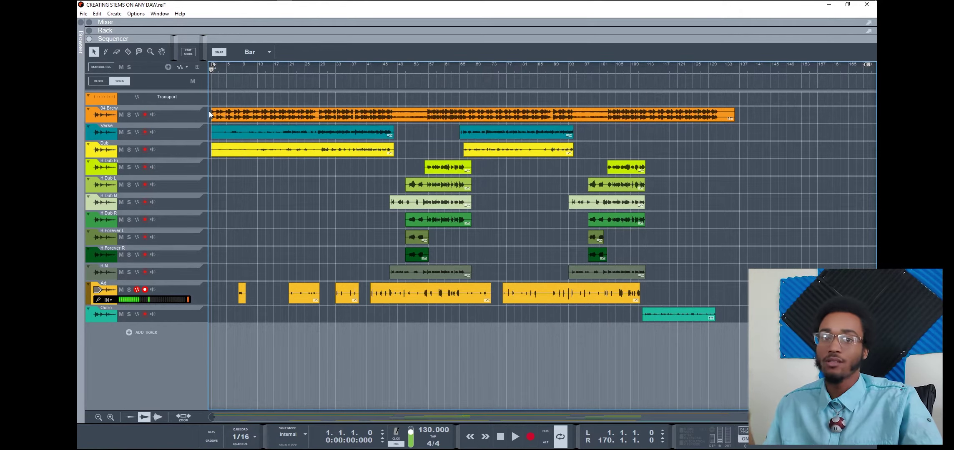
Select the Verse track and move the song end marker and right locator to bar 136, where the 04 Brew clip ends
left_click(134, 129)
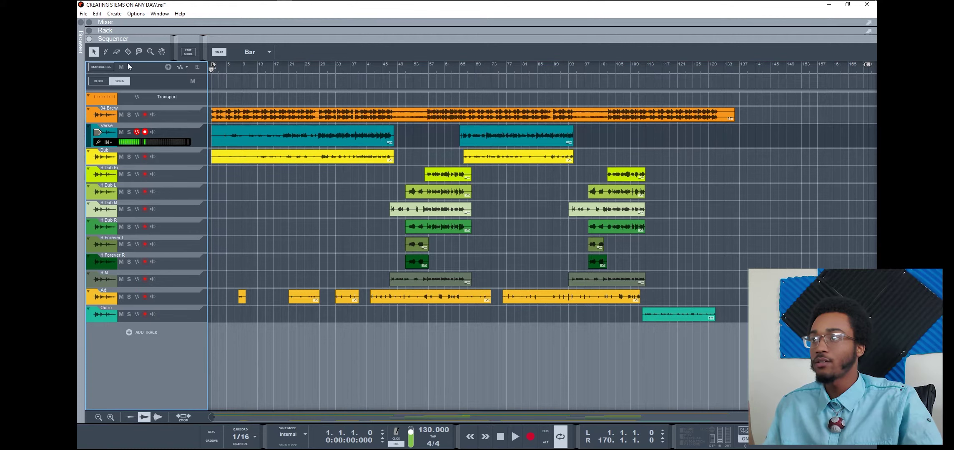
left_click_drag(867, 64, 735, 125)
left_click_drag(869, 66, 737, 140)
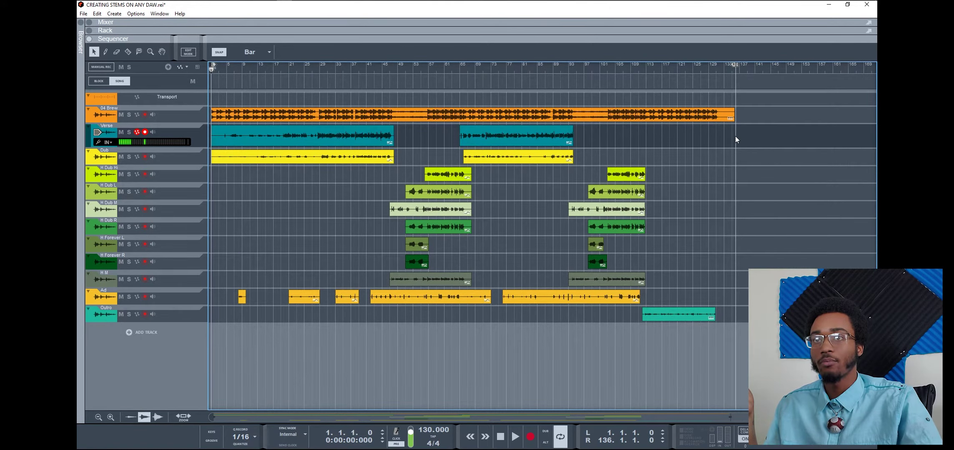
Start exporting the song as an audio file and create a Reason Stems folder inside iN tOUCH sTEMS on the Desktop
left_click(84, 13)
left_click(121, 163)
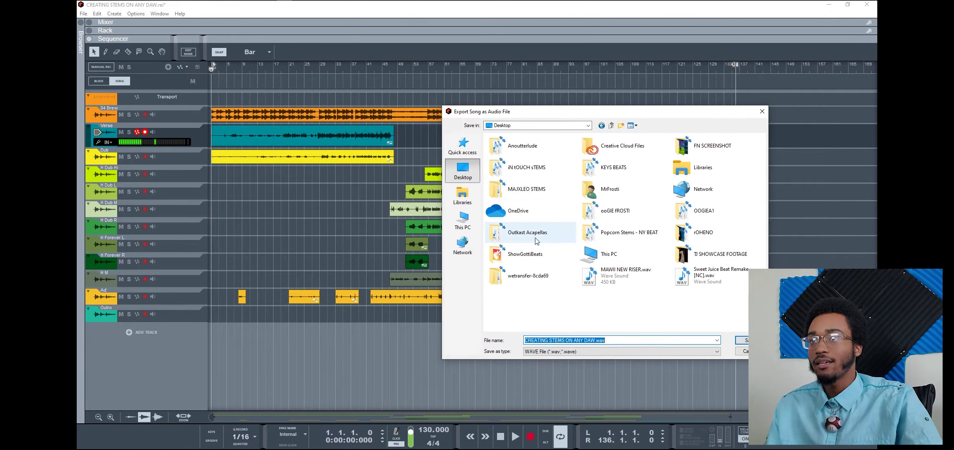
double_click(527, 168)
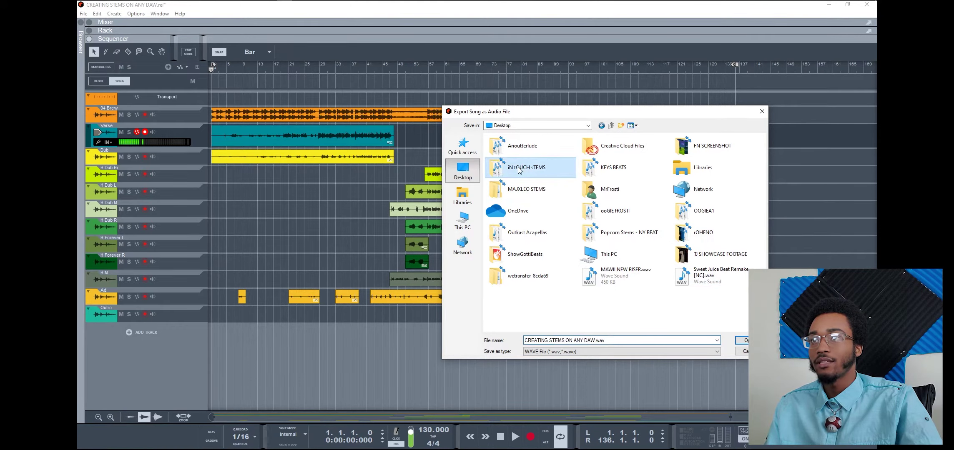
key("ctrl+shift+n")
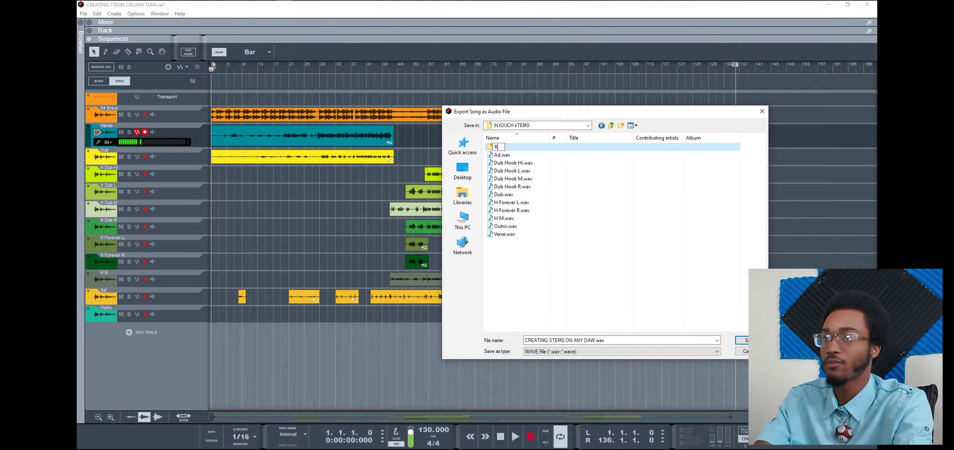
type("Reason Ste")
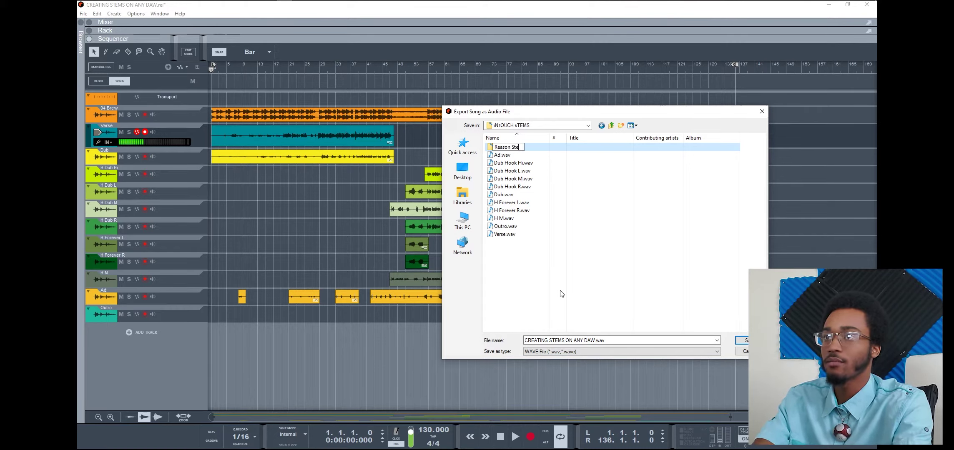
type("ms")
key("Return")
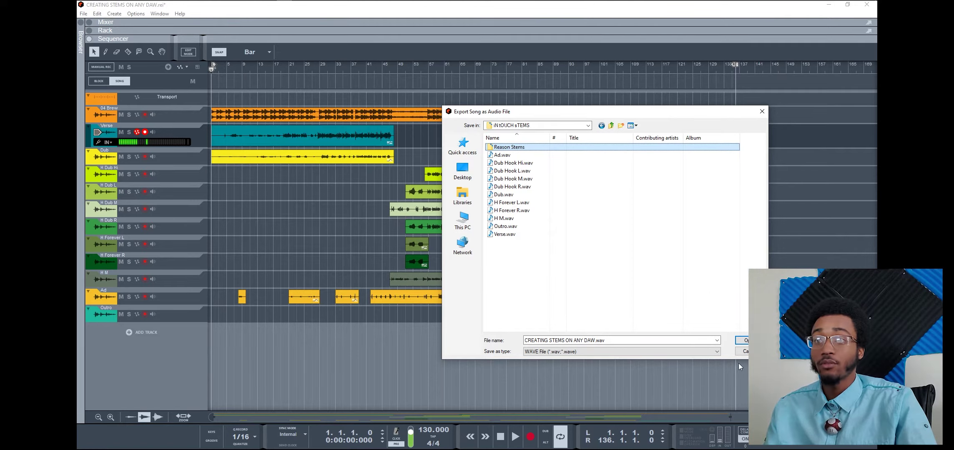
Export the Verse track as Verse and the remaining vocal tracks as separate WAV files into the Reason Stems folder
double_click(510, 147)
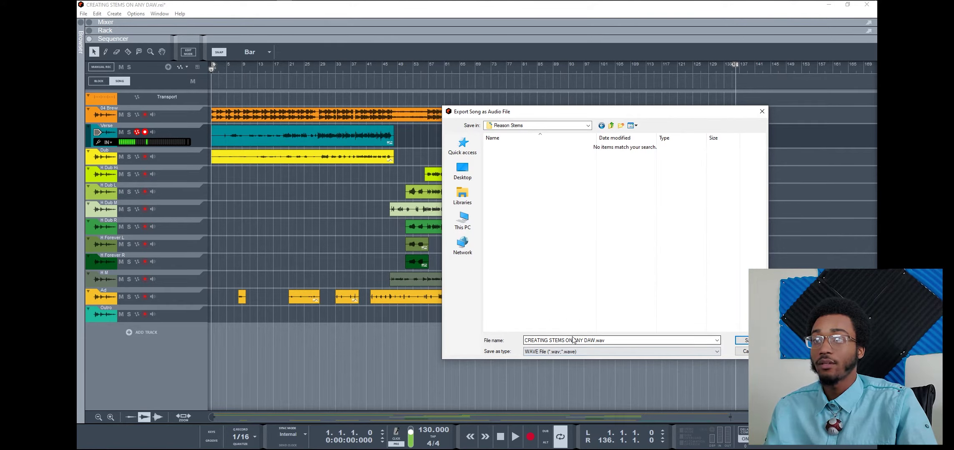
left_click(574, 340)
key("ctrl+a")
type("Ve")
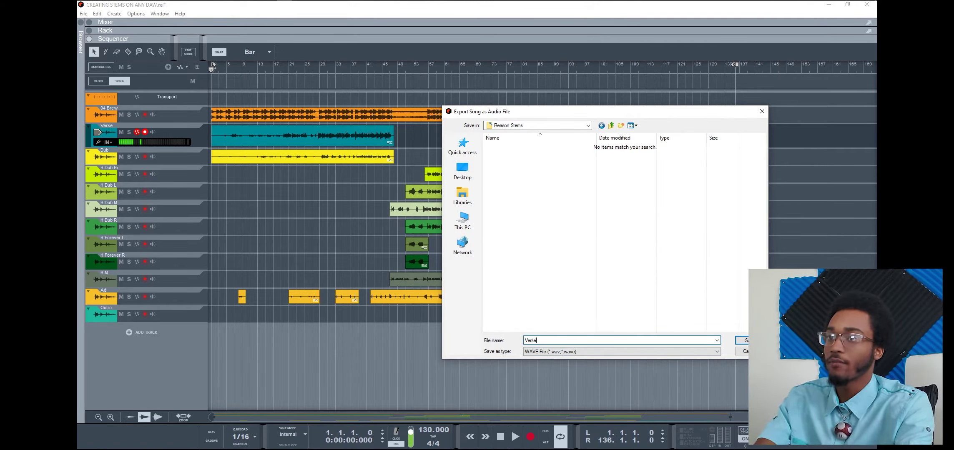
key("Return")
left_click(508, 216)
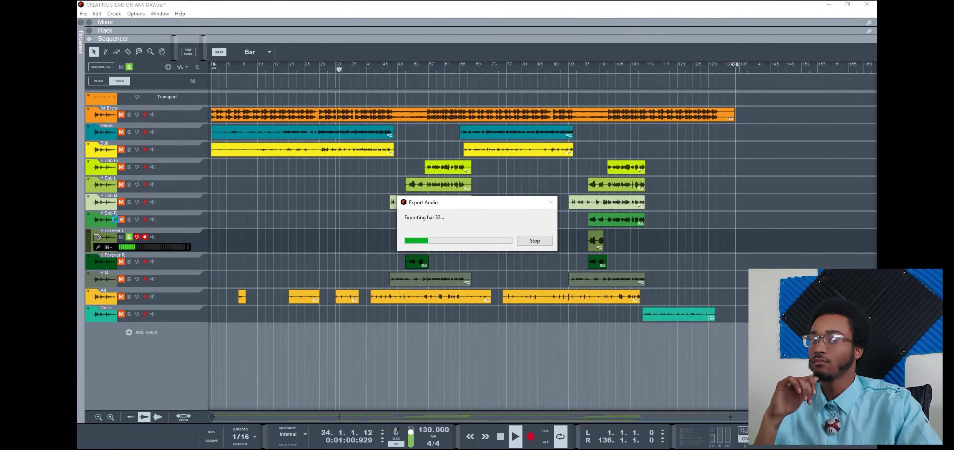
left_click(83, 14)
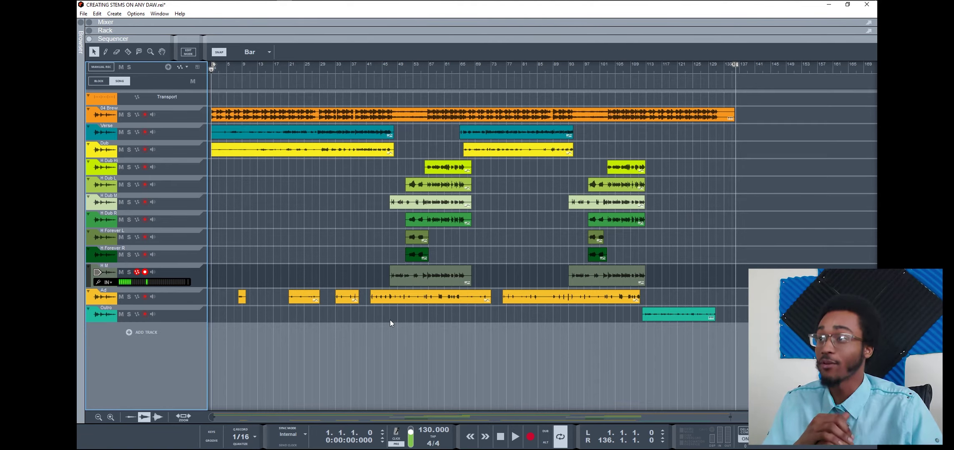
Delete all vocal tracks from Verse through Outro with their devices, keeping only the 04 Brew track
left_click(115, 138)
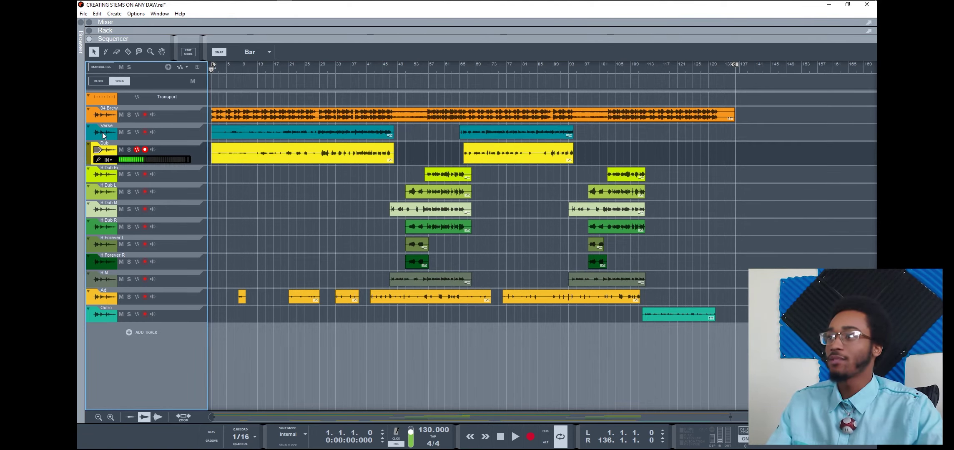
right_click(106, 320)
left_click(141, 149)
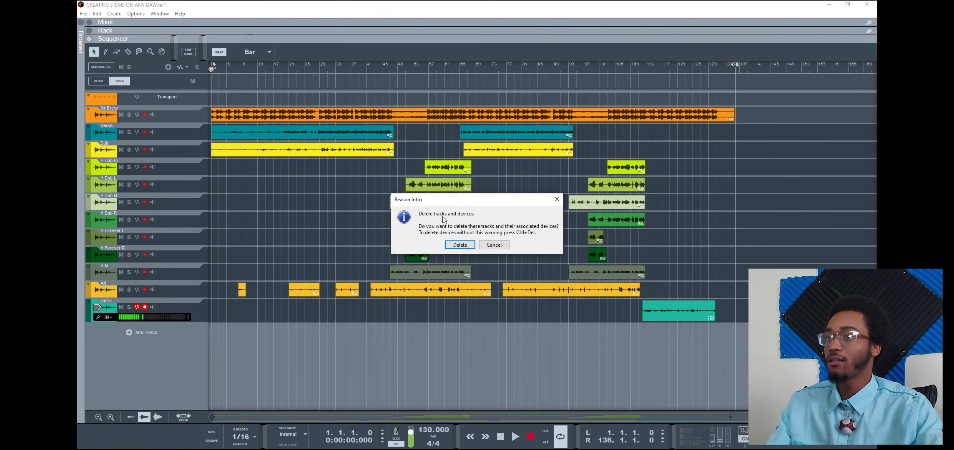
left_click(460, 245)
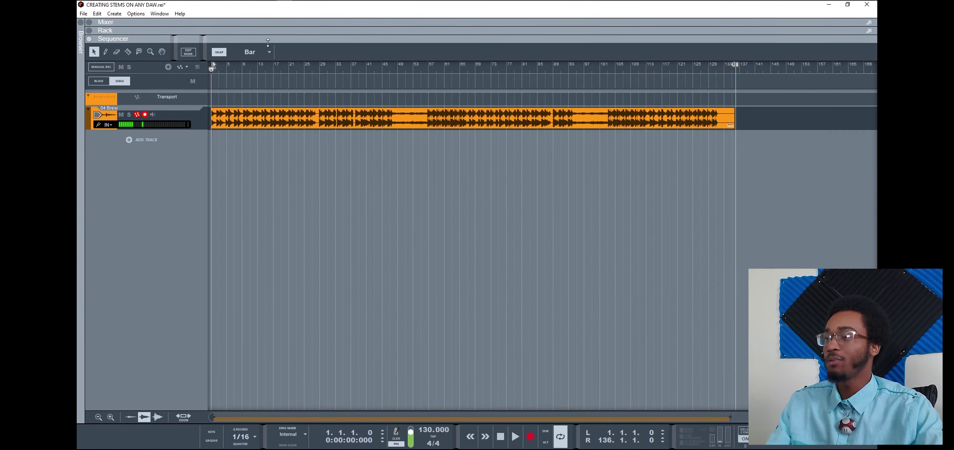
Switch to File Explorer, open the Reason Stems folder inside iN tOUCH sTEMS and select all its WAV stems
left_click(207, 6)
left_click(556, 280)
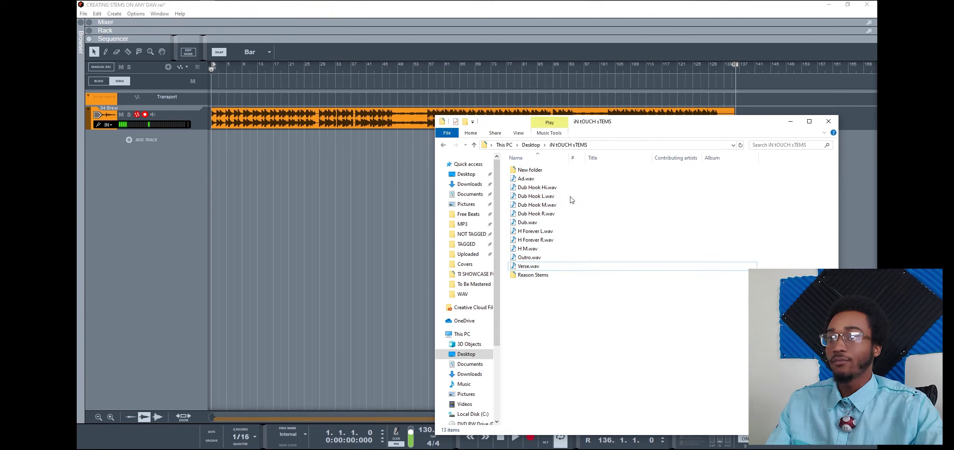
left_click(538, 180, "shift")
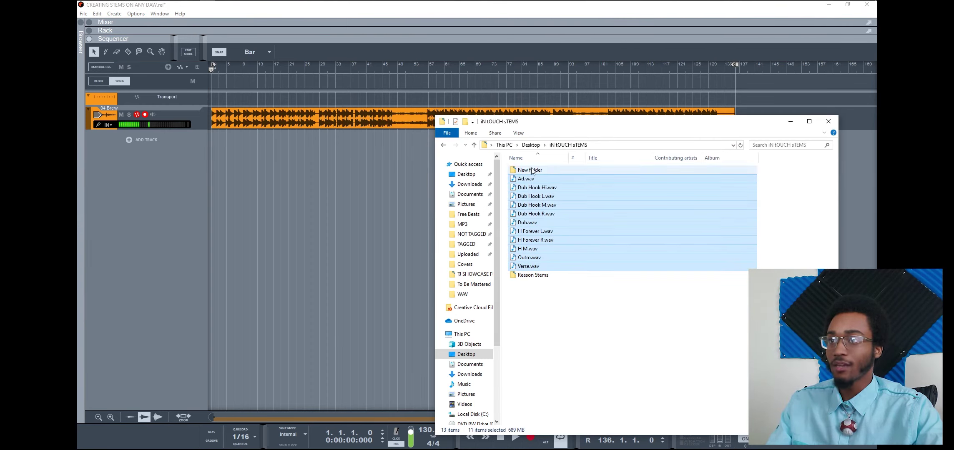
left_click(563, 277)
double_click(582, 277)
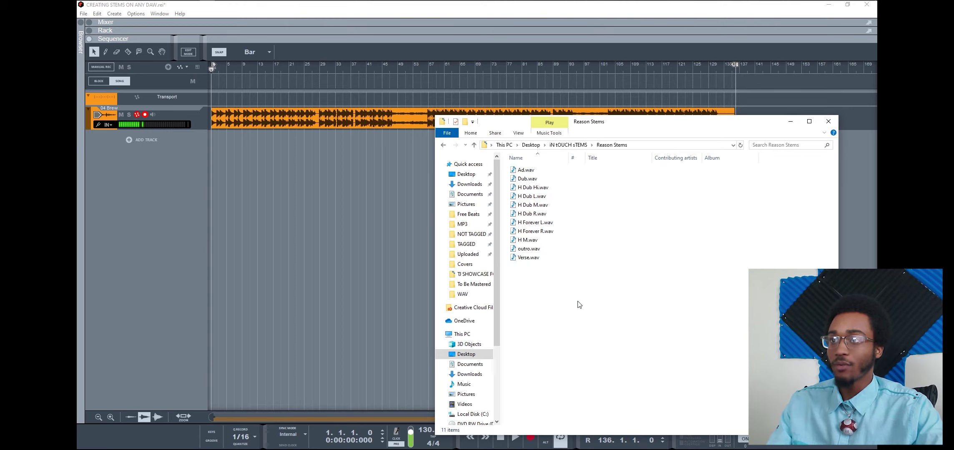
left_click_drag(544, 312, 714, 171)
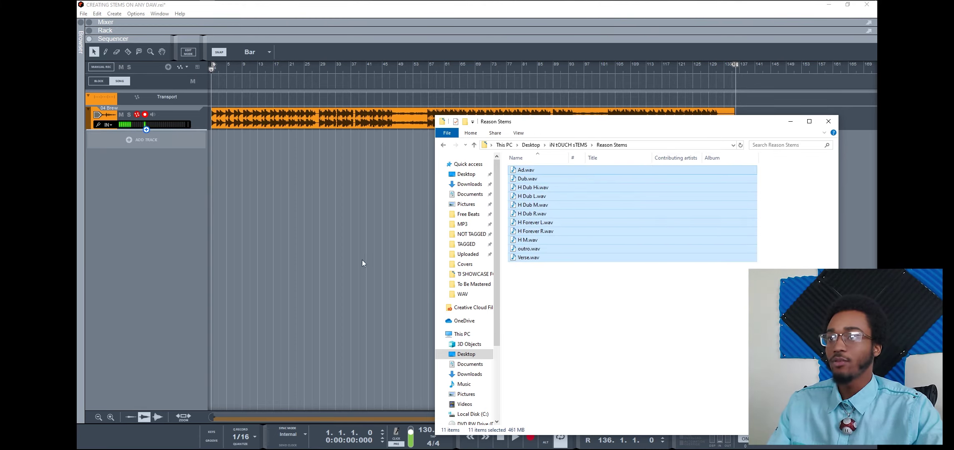